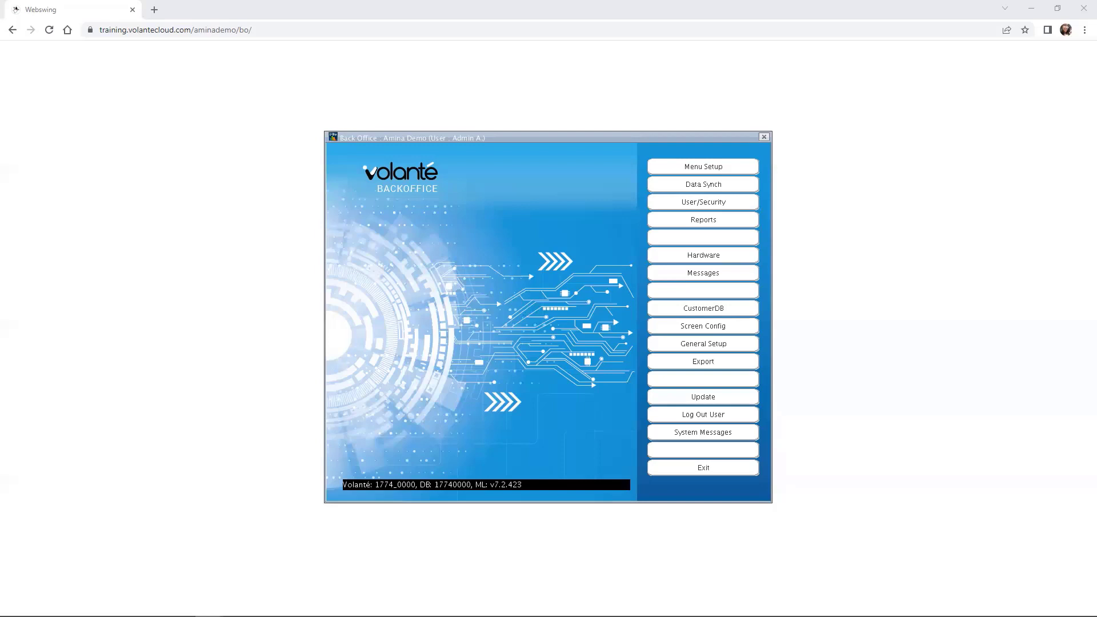
Step: Open the schedules section of the menu setup and display the Test Combo Schedule
left_click(740, 170)
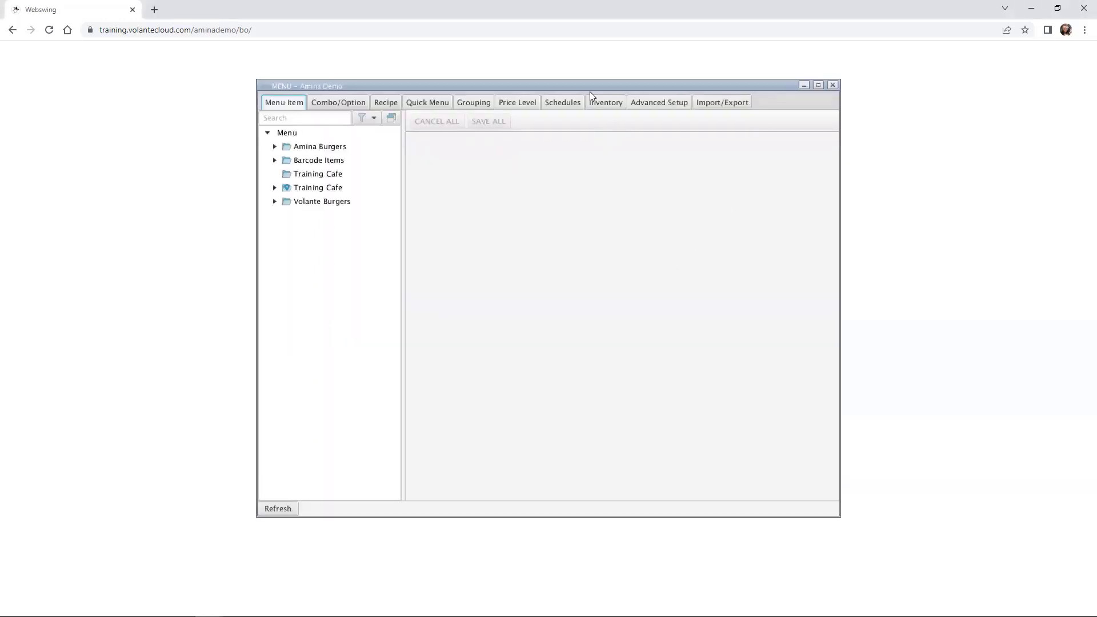
left_click(558, 105)
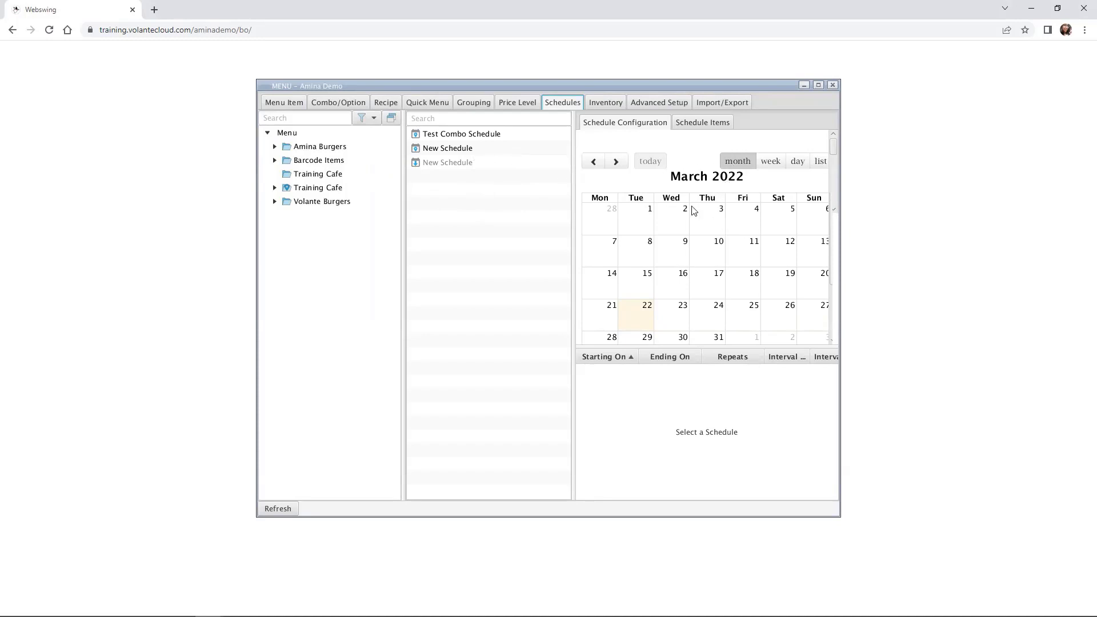
left_click(490, 137)
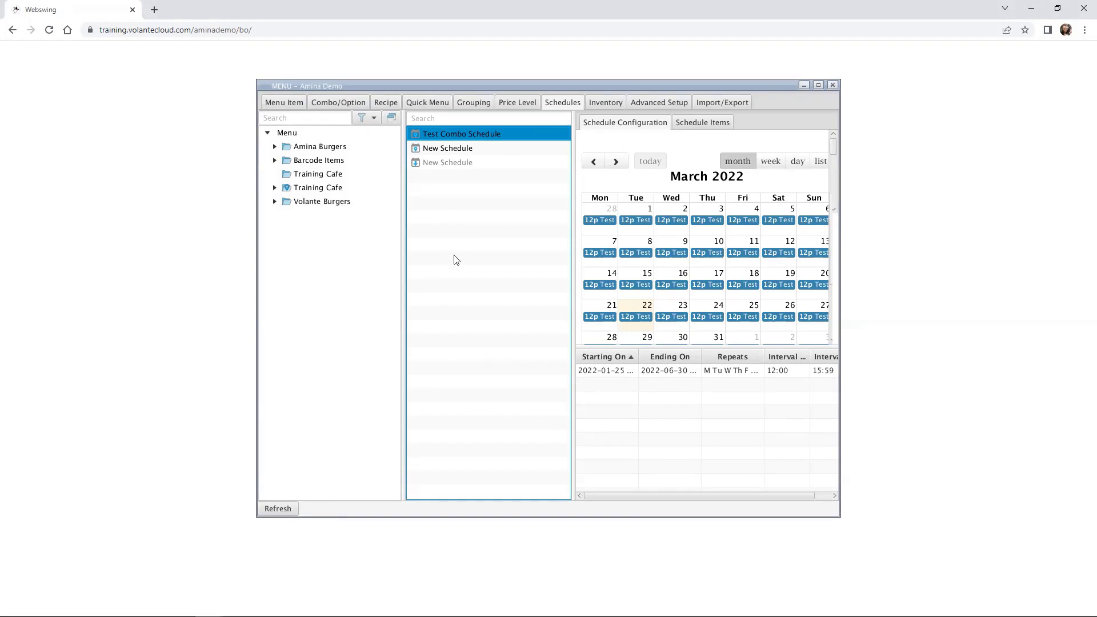
Step: Create a new schedule and name it Lunch Time
right_click(469, 213)
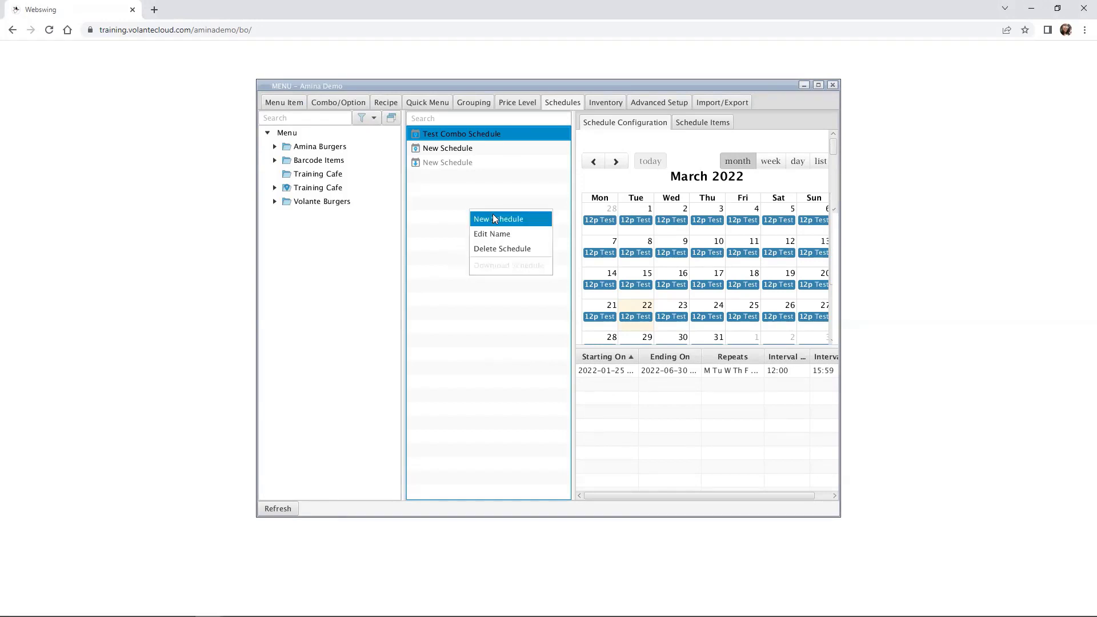
left_click(493, 215)
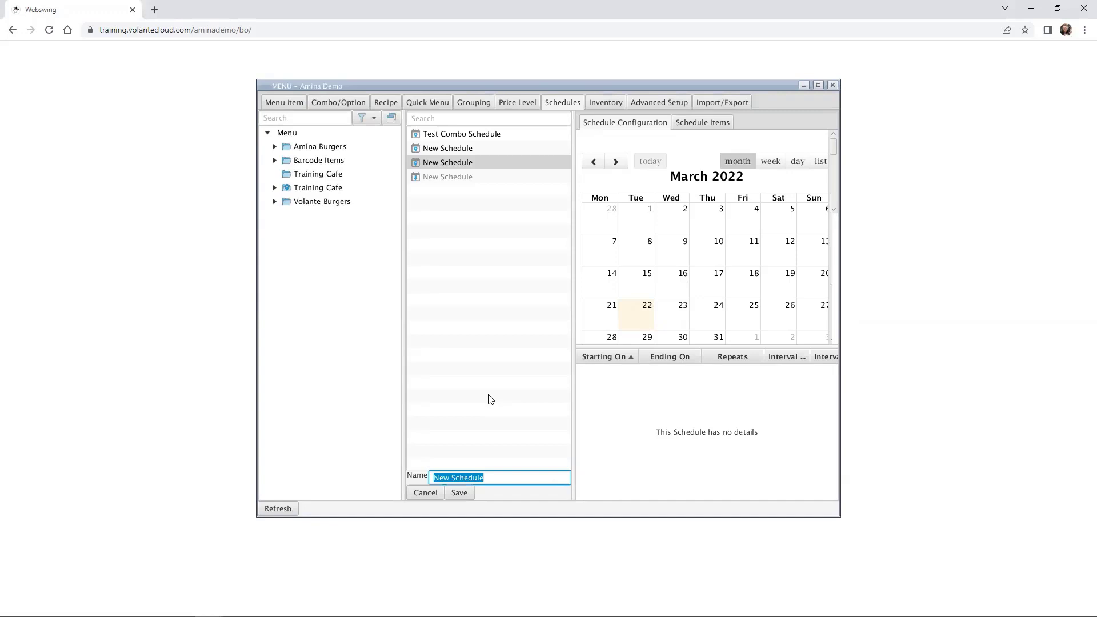
left_click(508, 475)
key("ctrl+a")
type("Lunch Time")
left_click(458, 493)
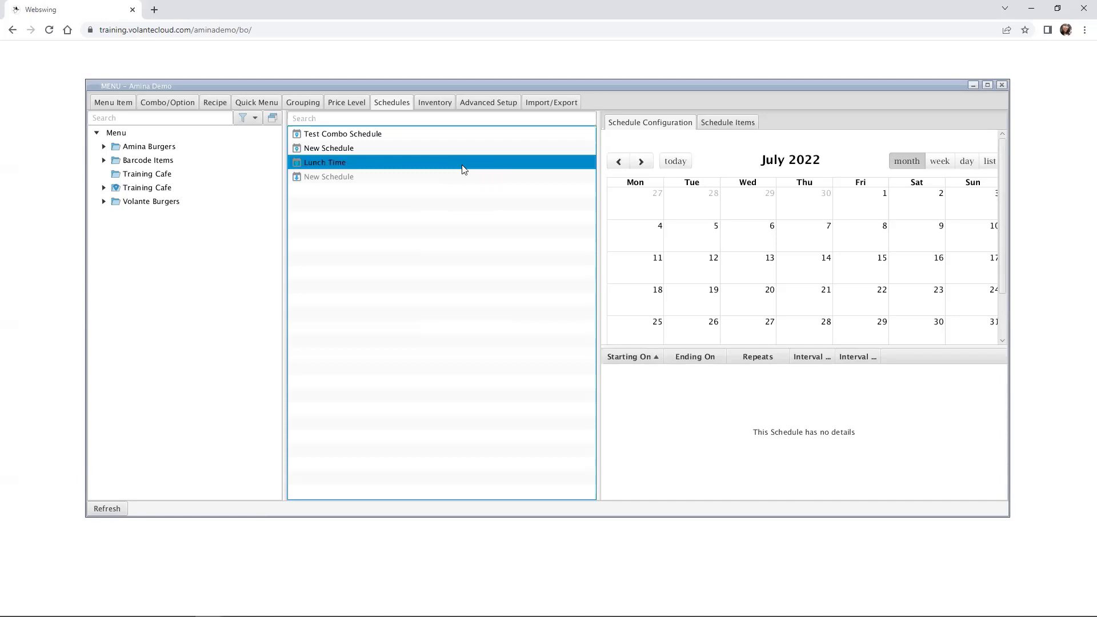
Step: Start a new Lunch Time schedule detail from Monday, June 27, 2022, in the weekly calendar
left_click(695, 206)
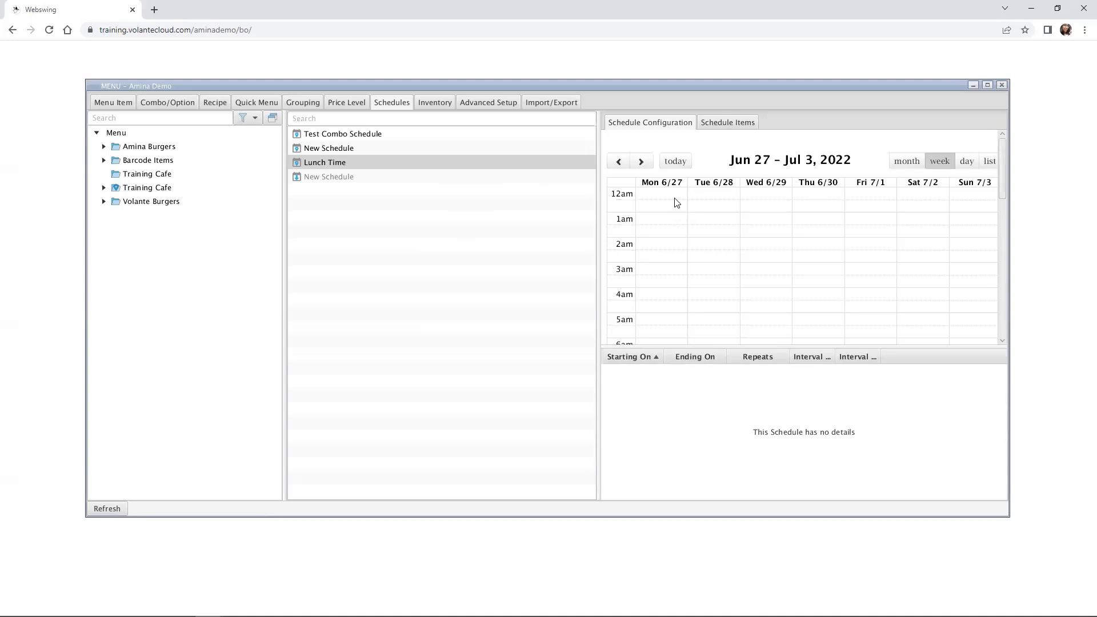
left_click(676, 203)
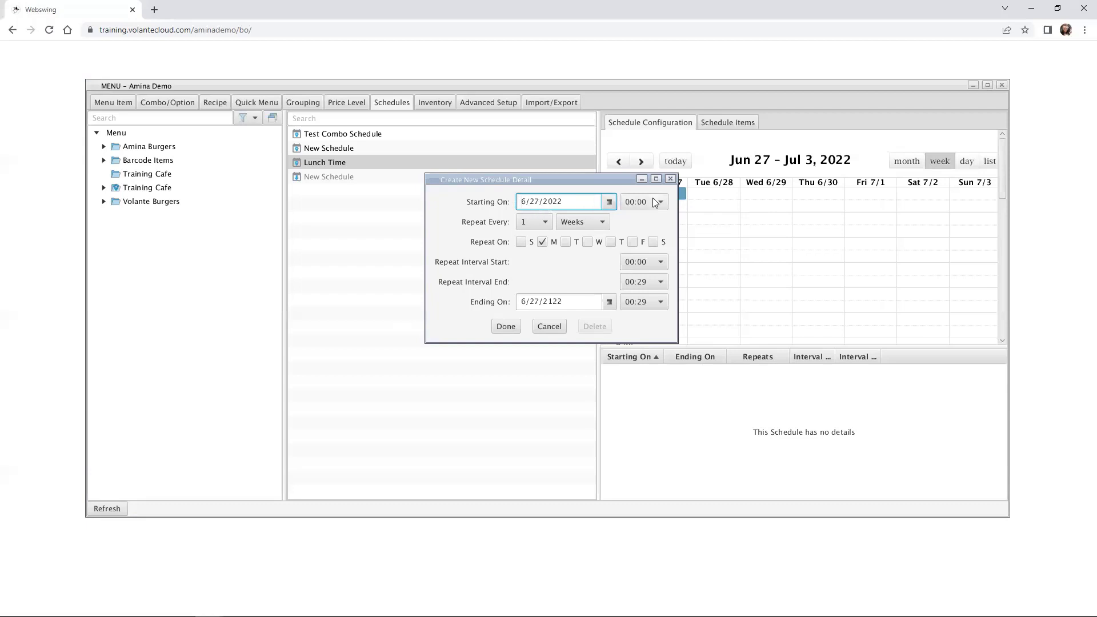
Step: Try the monthly and weekly repeat units for the schedule detail, leaving the unit on Months
left_click(587, 223)
left_click(587, 253)
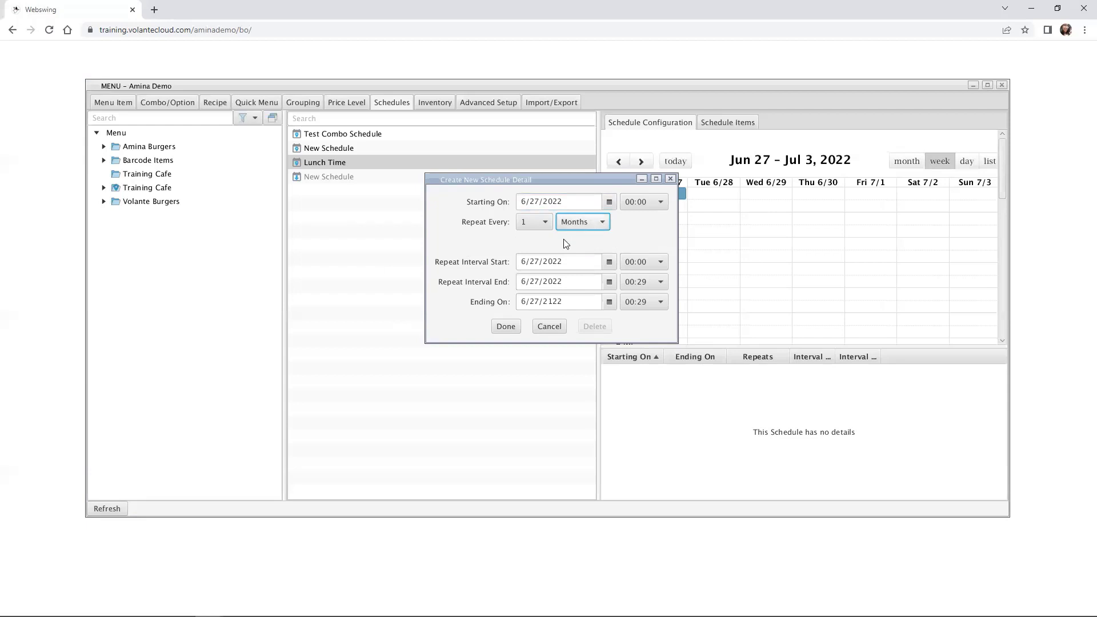
left_click(594, 224)
left_click(593, 238)
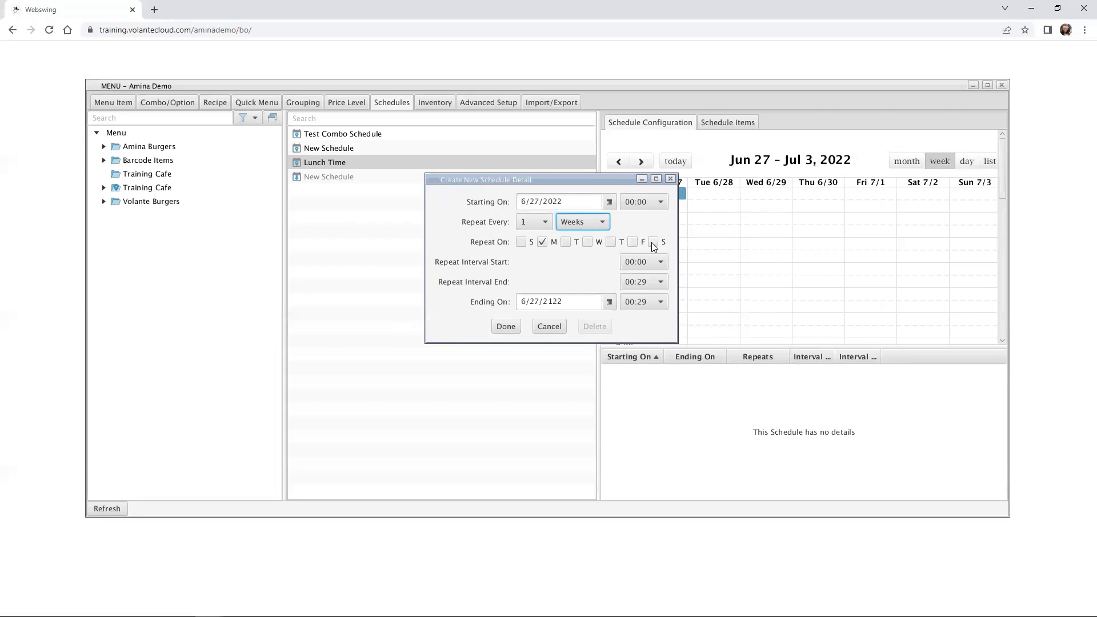
left_click(589, 222)
left_click(582, 252)
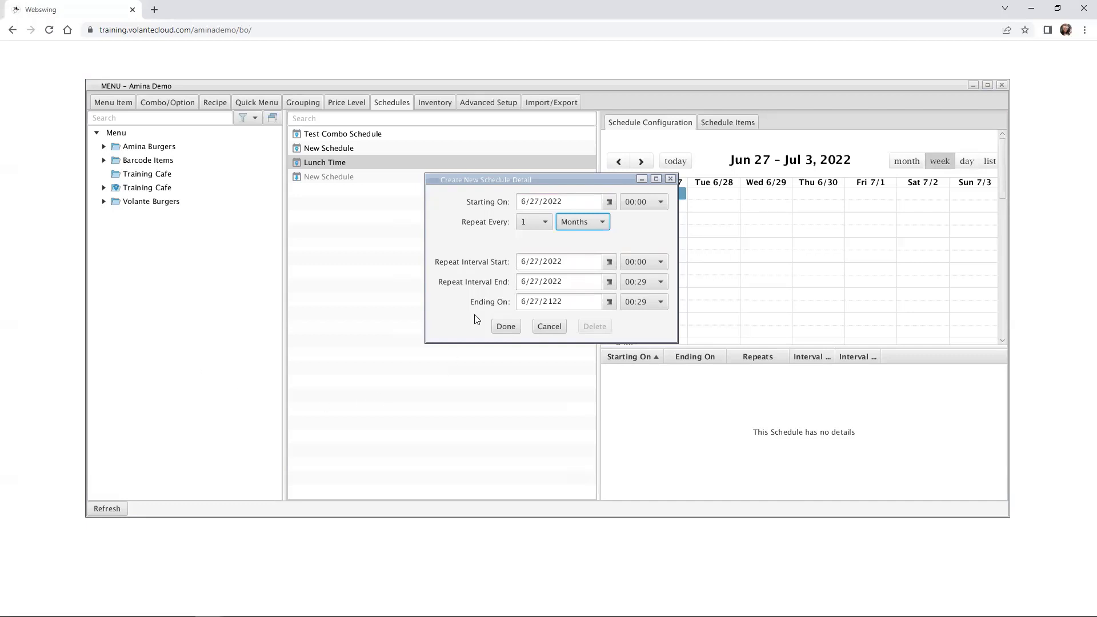
Step: Set the schedule detail to start on 4/1/2022 at 12:00
left_click(608, 202)
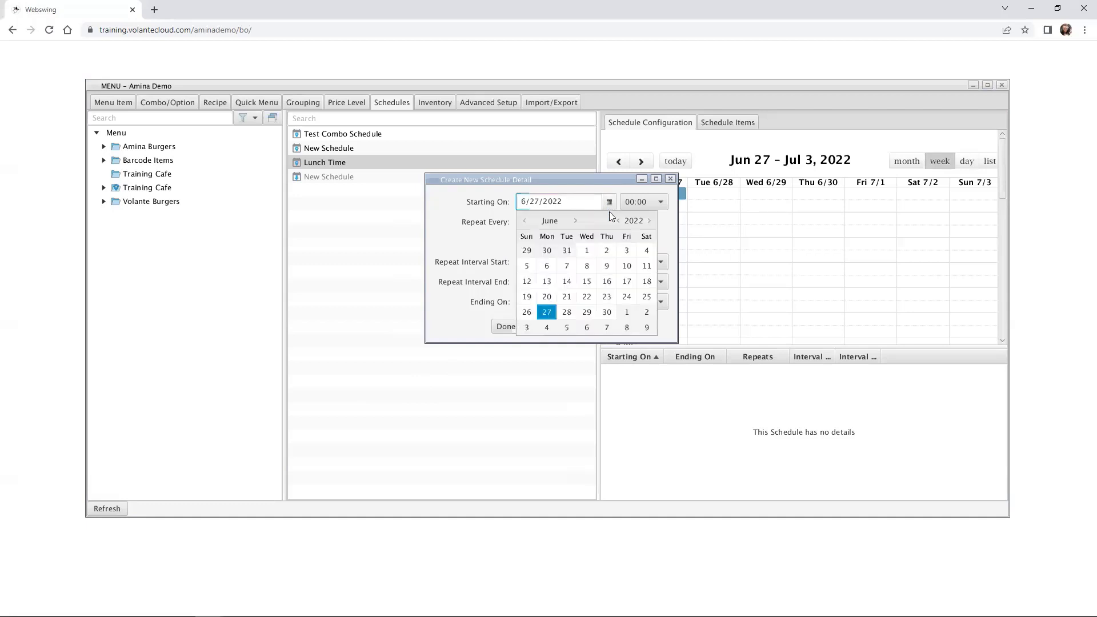
left_click(524, 220)
left_click(524, 221)
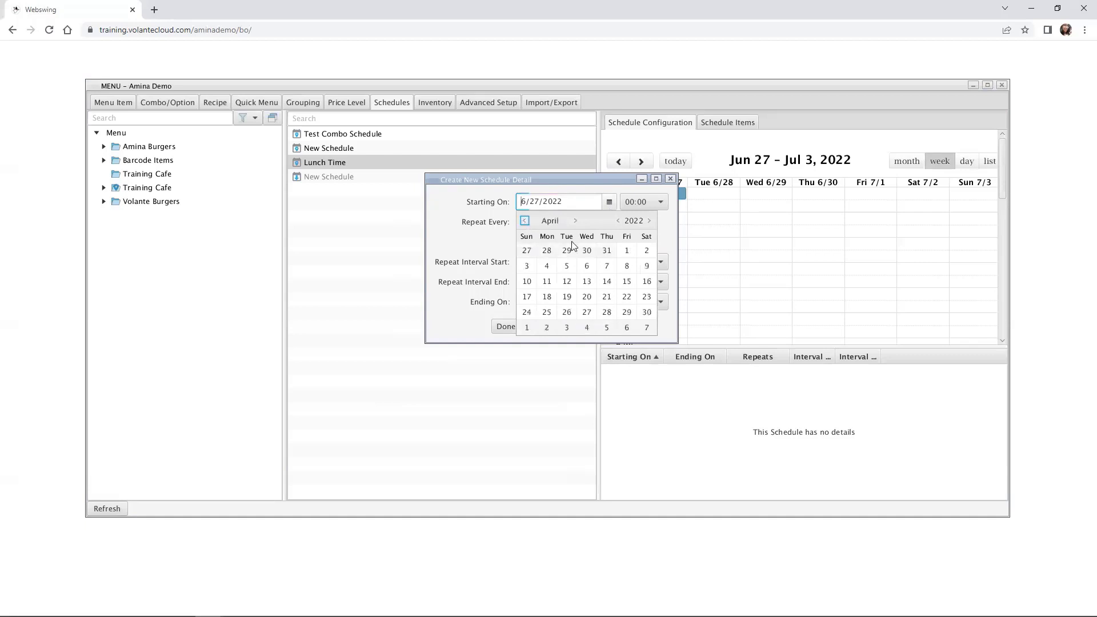
left_click(621, 249)
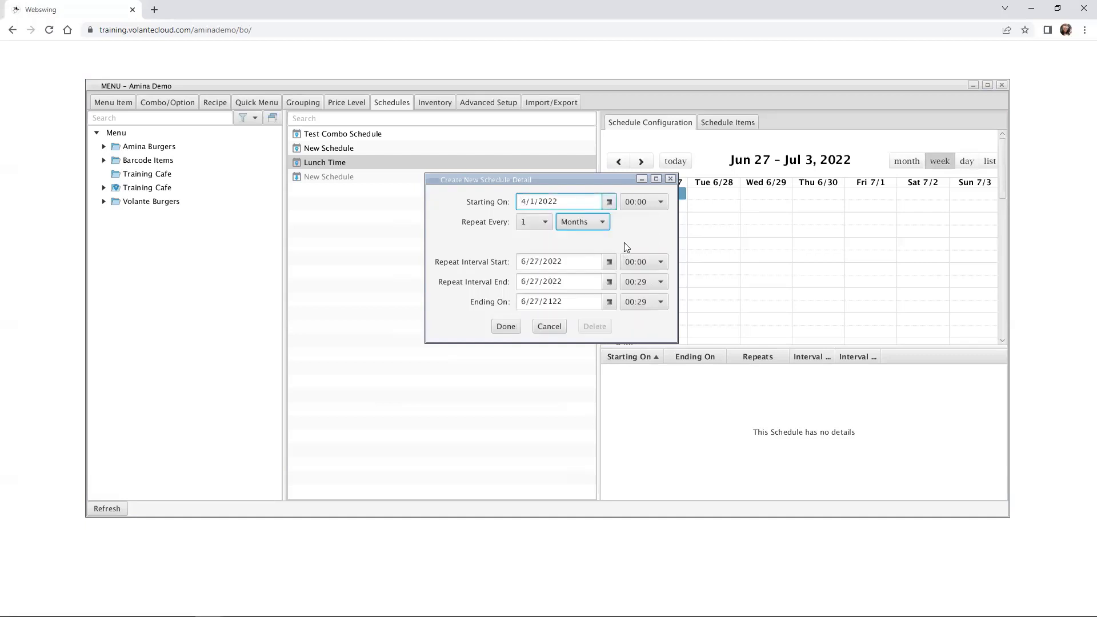
left_click(643, 204)
left_click_drag(664, 243, 663, 277)
left_click(635, 304)
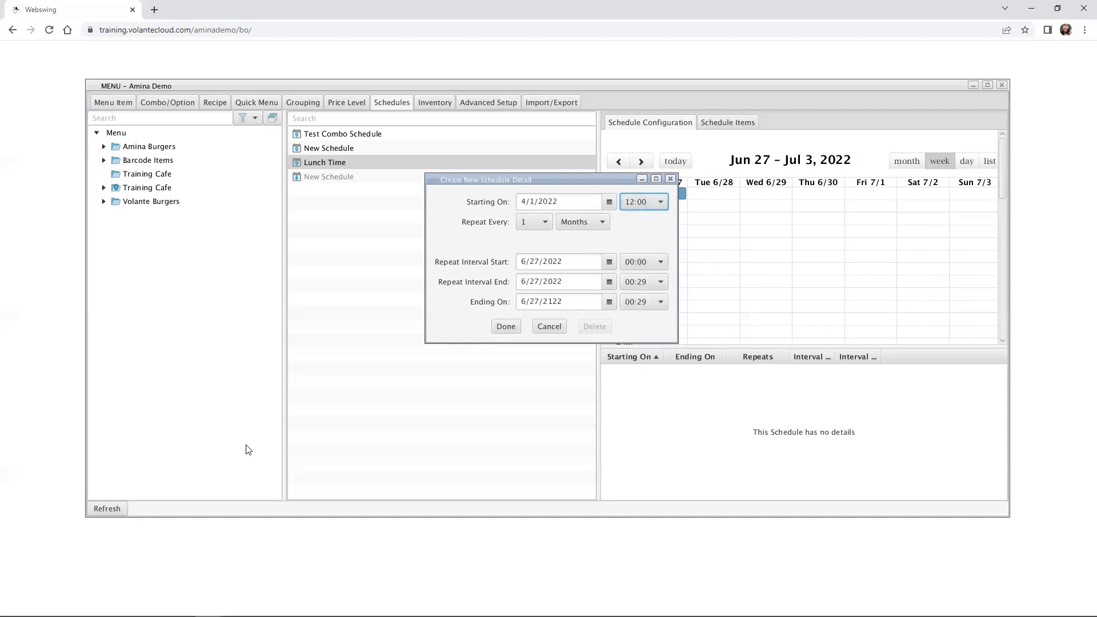
Step: Set the repeat unit to Weeks and have the schedule repeat on all seven days of the week
left_click(585, 225)
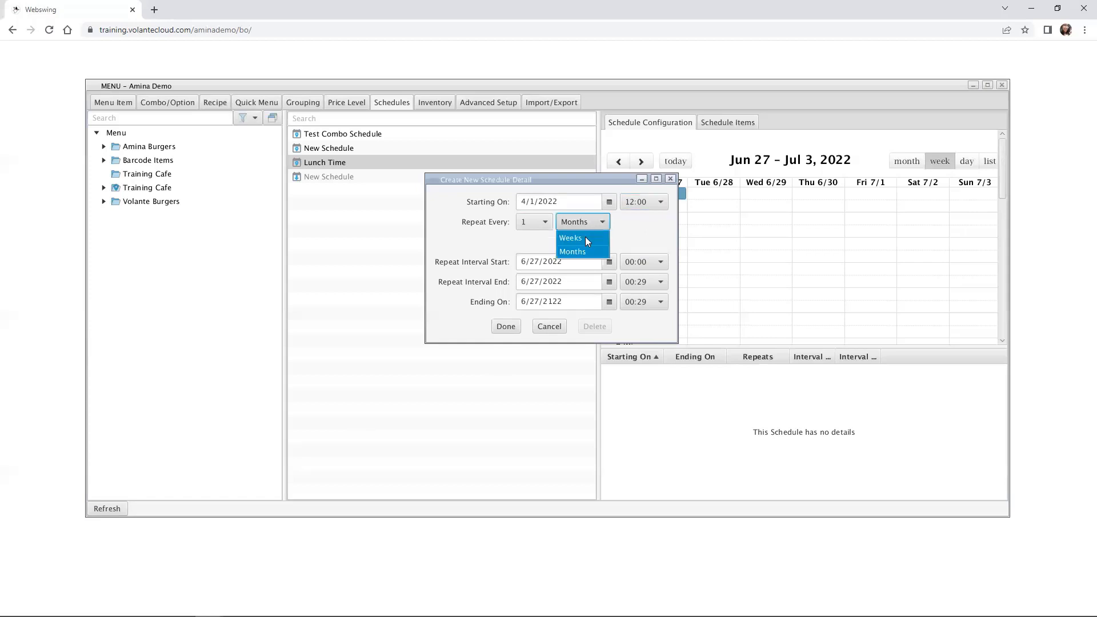
left_click(586, 241)
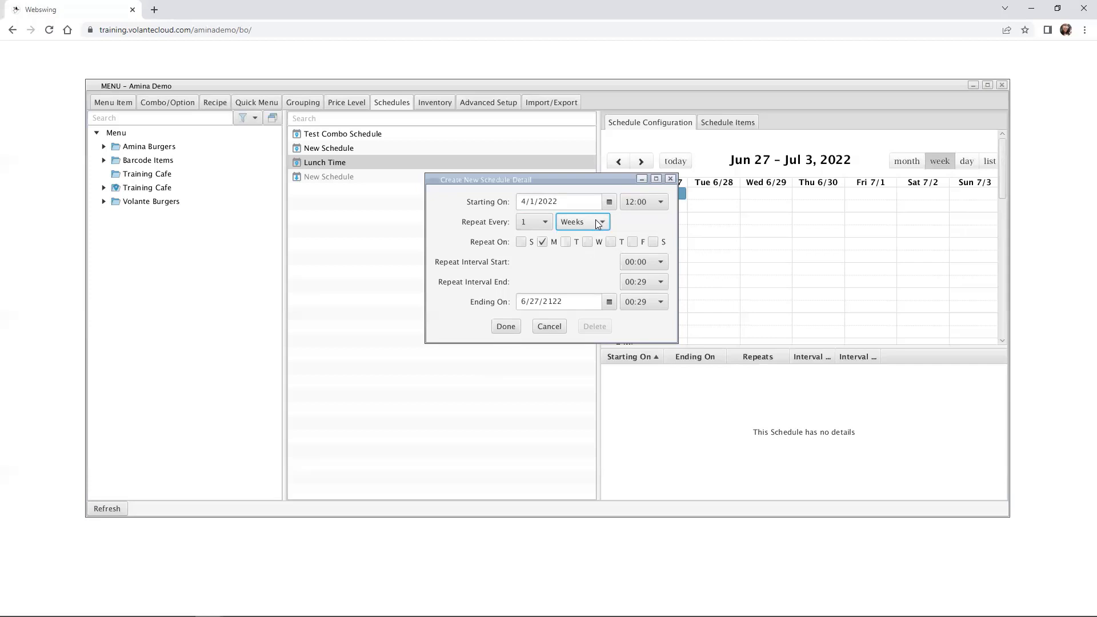
left_click(521, 242)
left_click(565, 242)
left_click(586, 242)
left_click(610, 243)
left_click(632, 241)
left_click(654, 240)
Step: Set the repeat interval to start at 12:00 and end at 15:59
left_click(659, 263)
left_click_drag(663, 293, 661, 332)
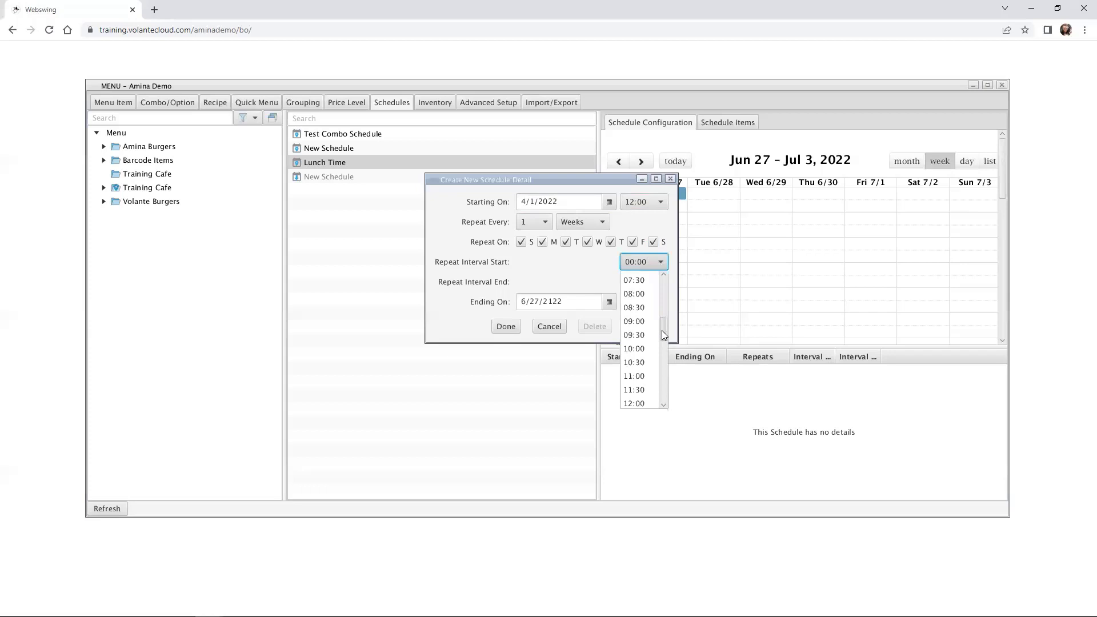
left_click(651, 404)
left_click(661, 283)
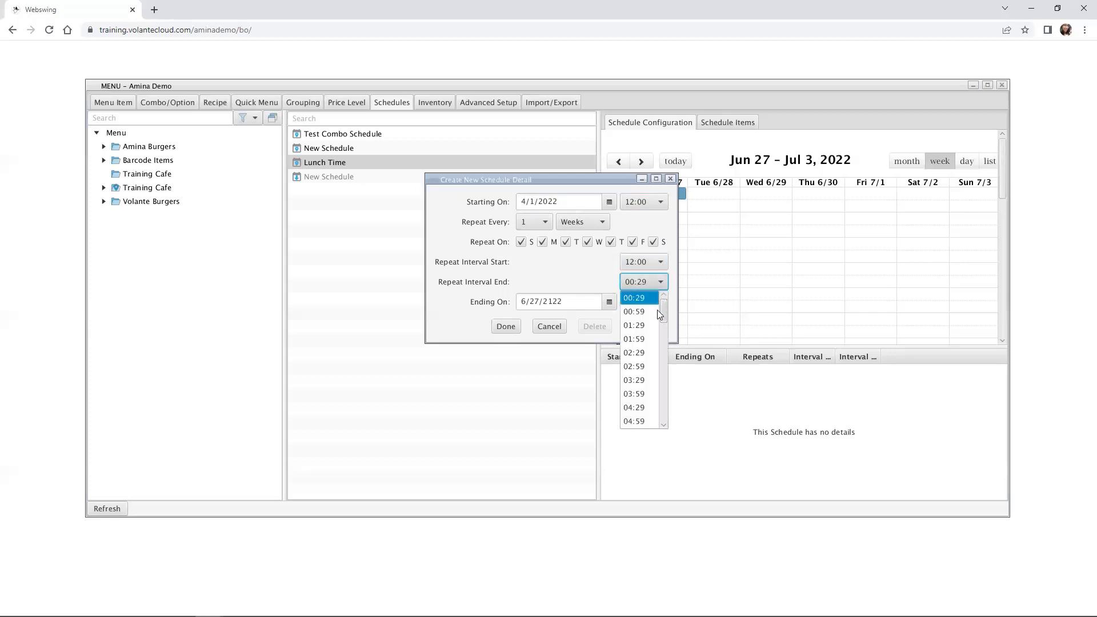
left_click_drag(662, 310, 661, 366)
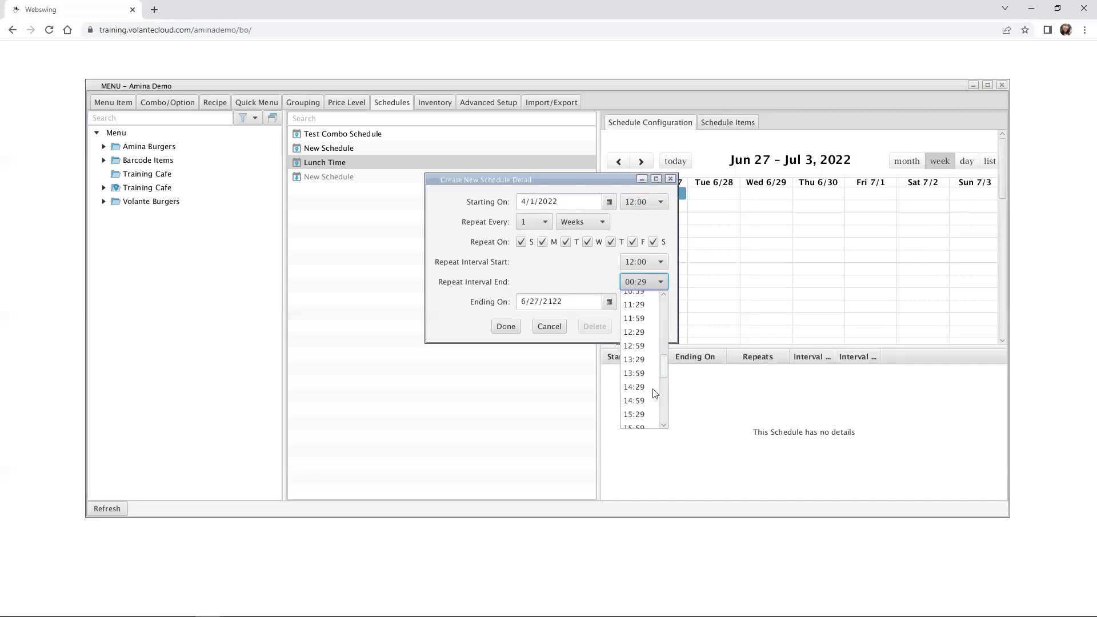
left_click(649, 422)
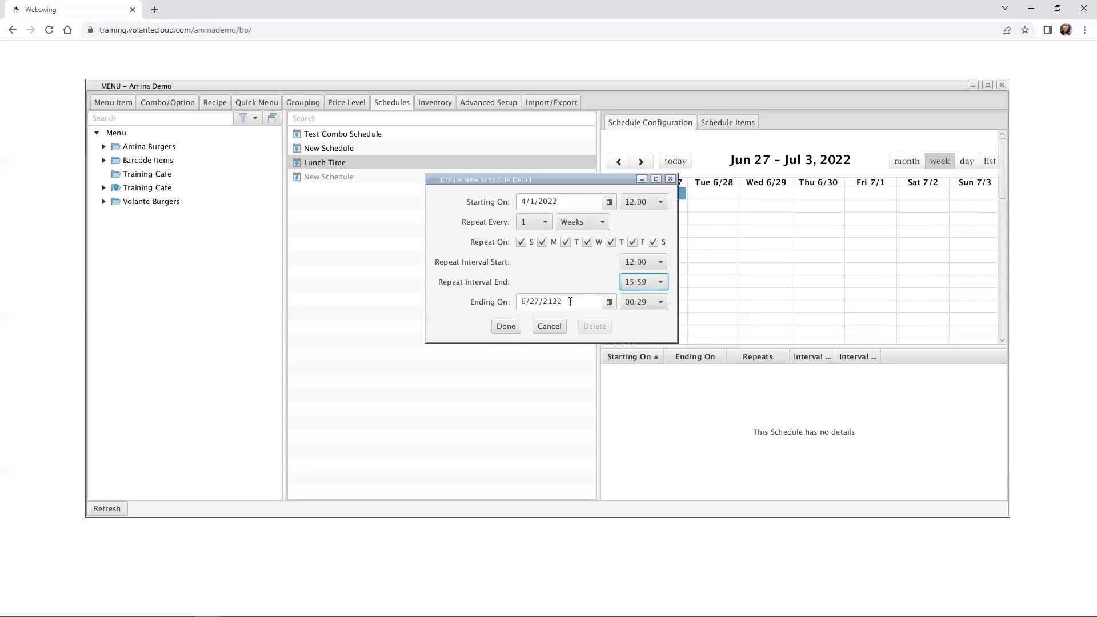
Step: Set the schedule detail to end on 7/31/2022 at 15:59 and save the detail
left_click(525, 301)
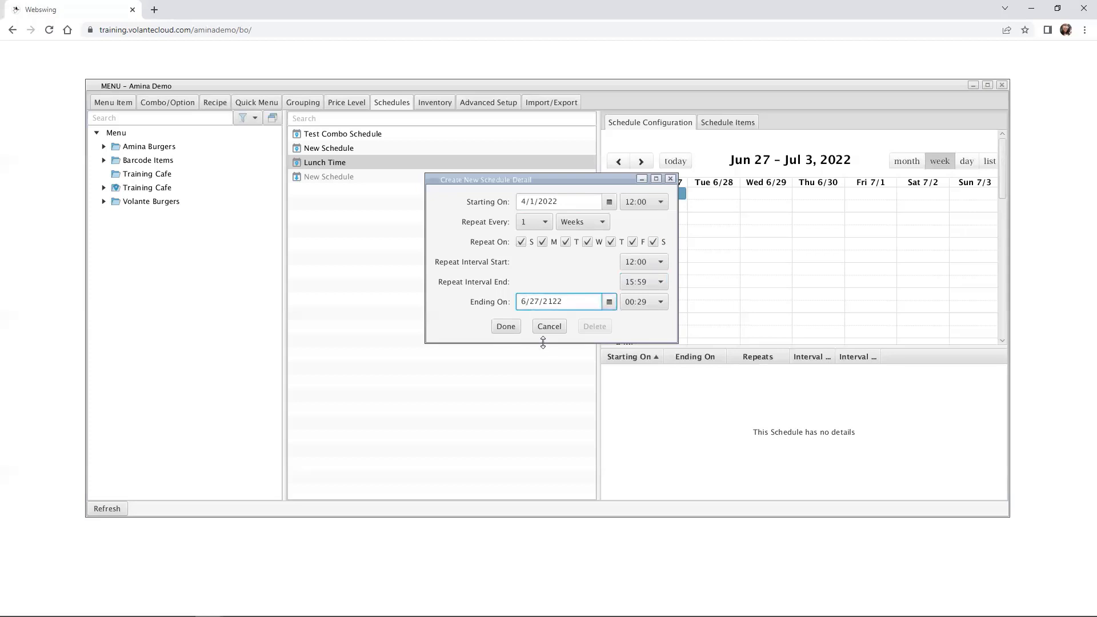
key("BackSpace")
type("07")
key("BackSpace")
key("BackSpace")
type("31")
key("BackSpace")
type("0")
left_click(661, 303)
left_click_drag(664, 336, 663, 393)
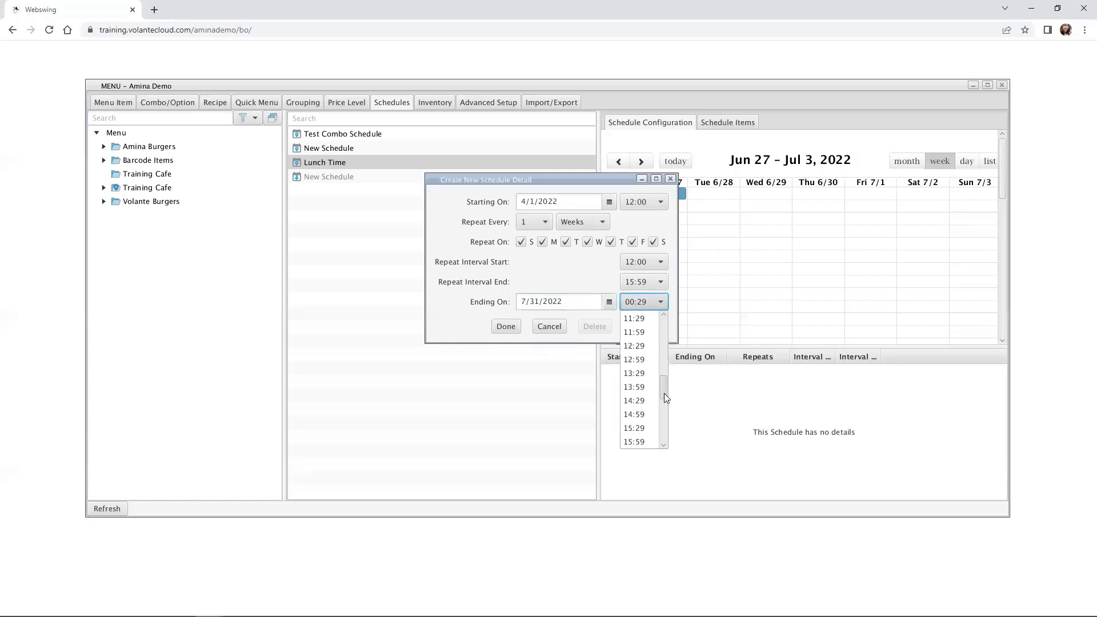
left_click(637, 439)
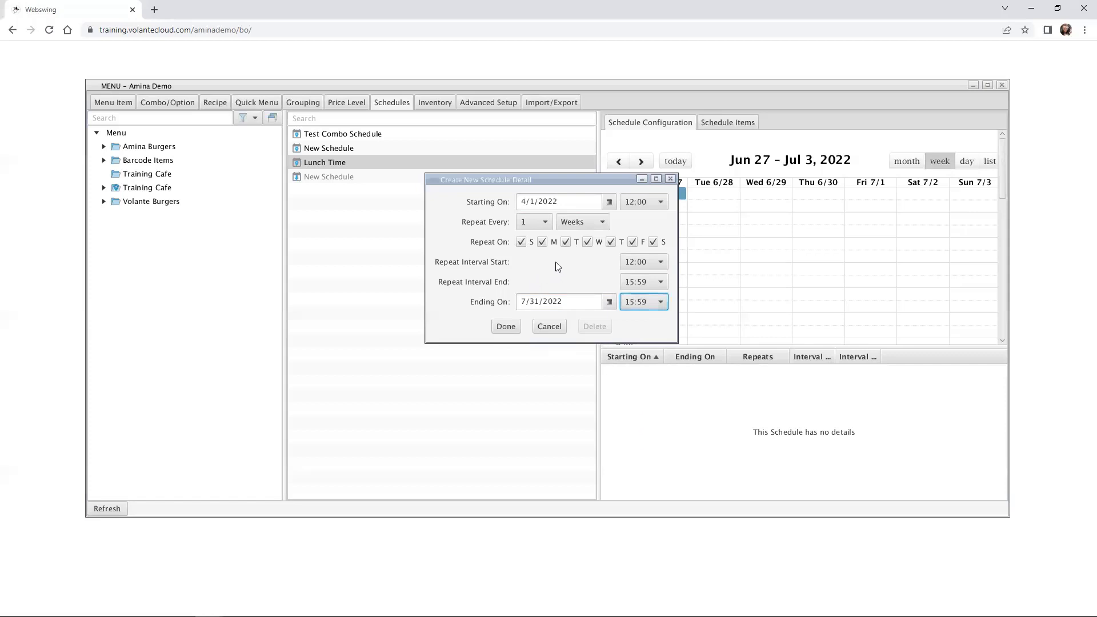
left_click(506, 327)
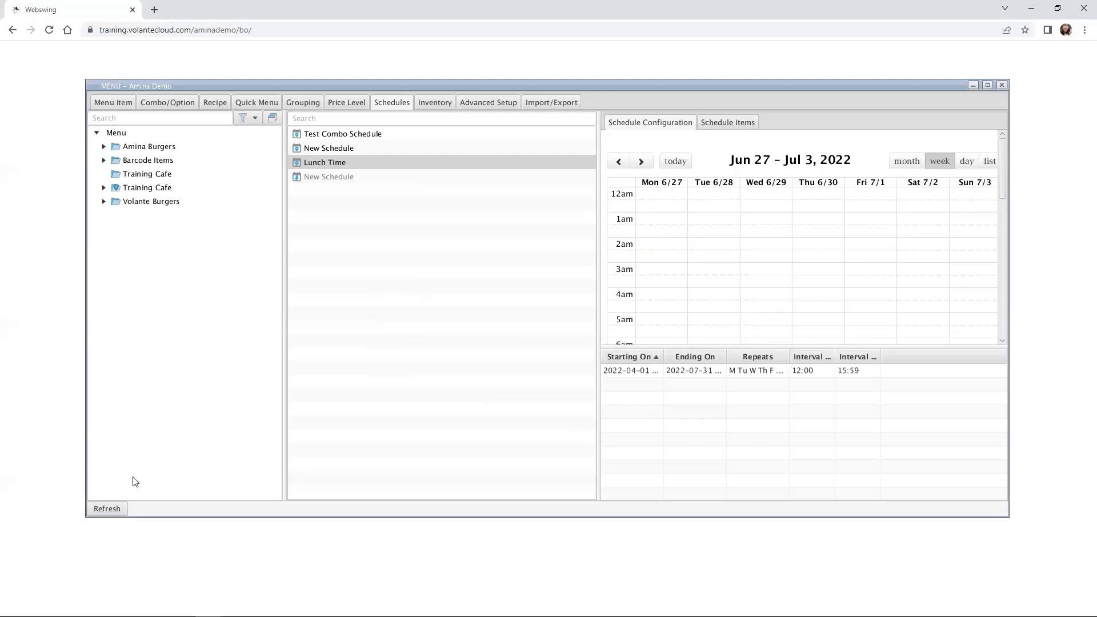
Step: Examine the Lunch Time occurrences in the monthly calendar from April through July 2022
left_click(912, 162)
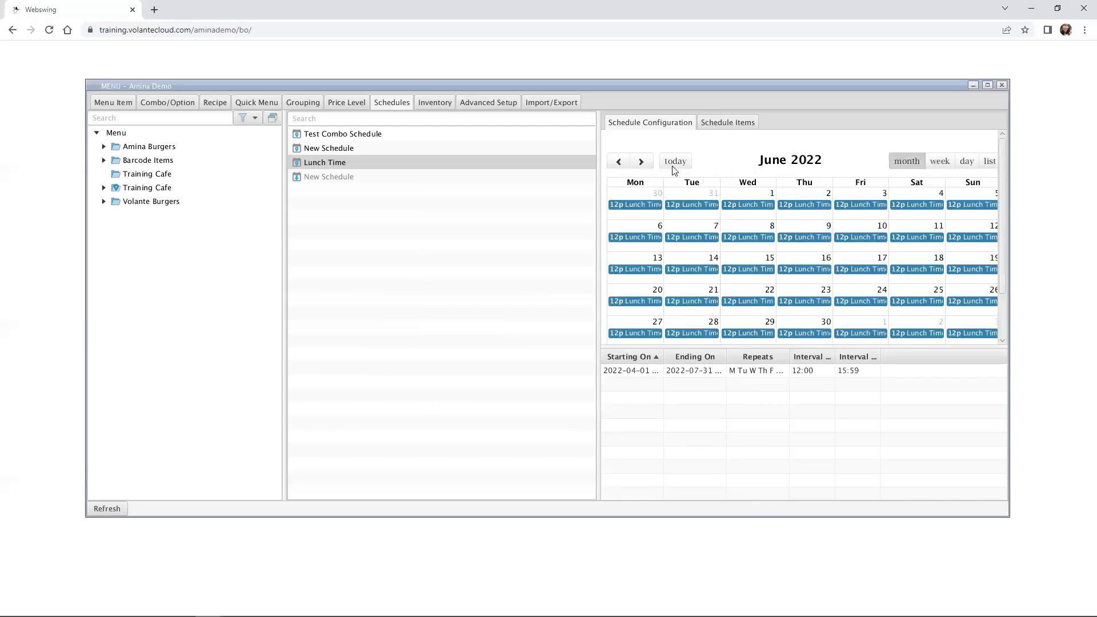
left_click(618, 162)
left_click(620, 164)
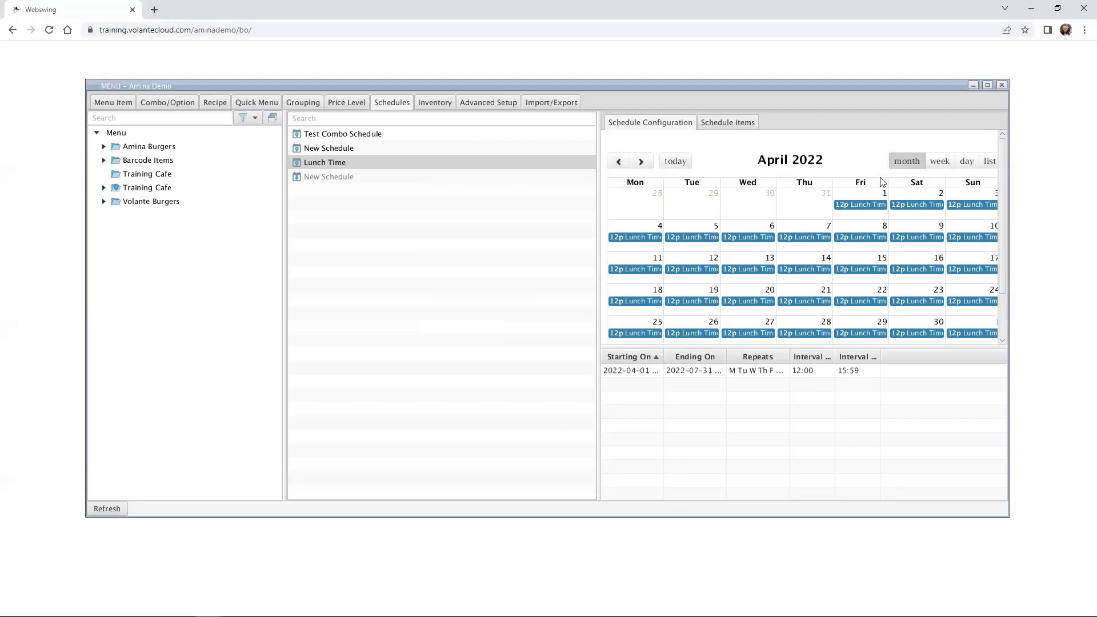
left_click(641, 163)
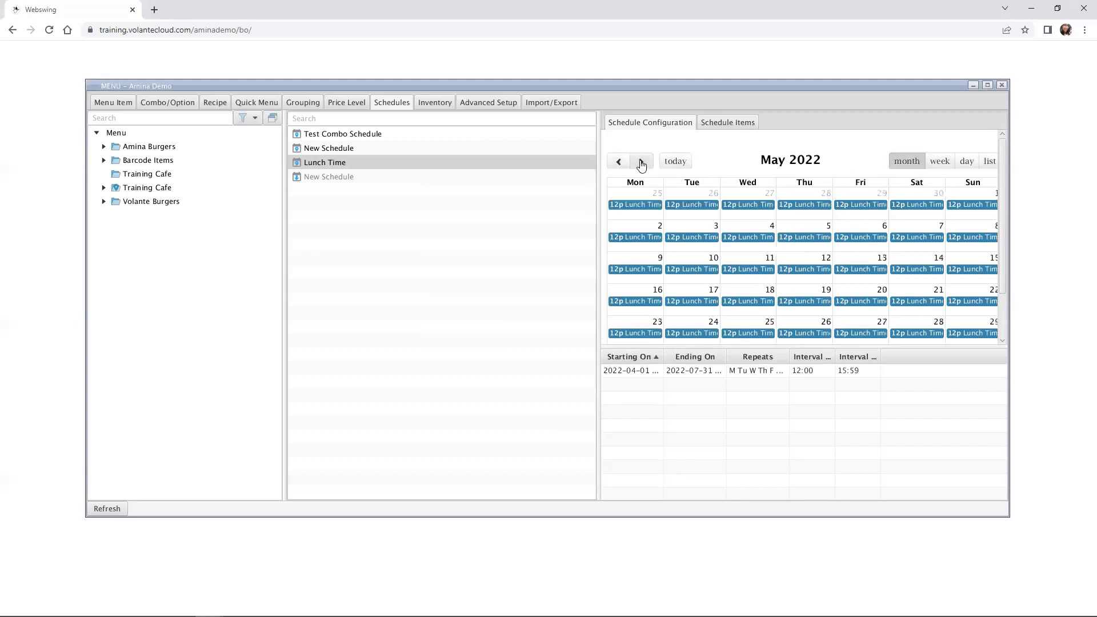
left_click(641, 163)
left_click(641, 164)
left_click_drag(1001, 263, 1000, 289)
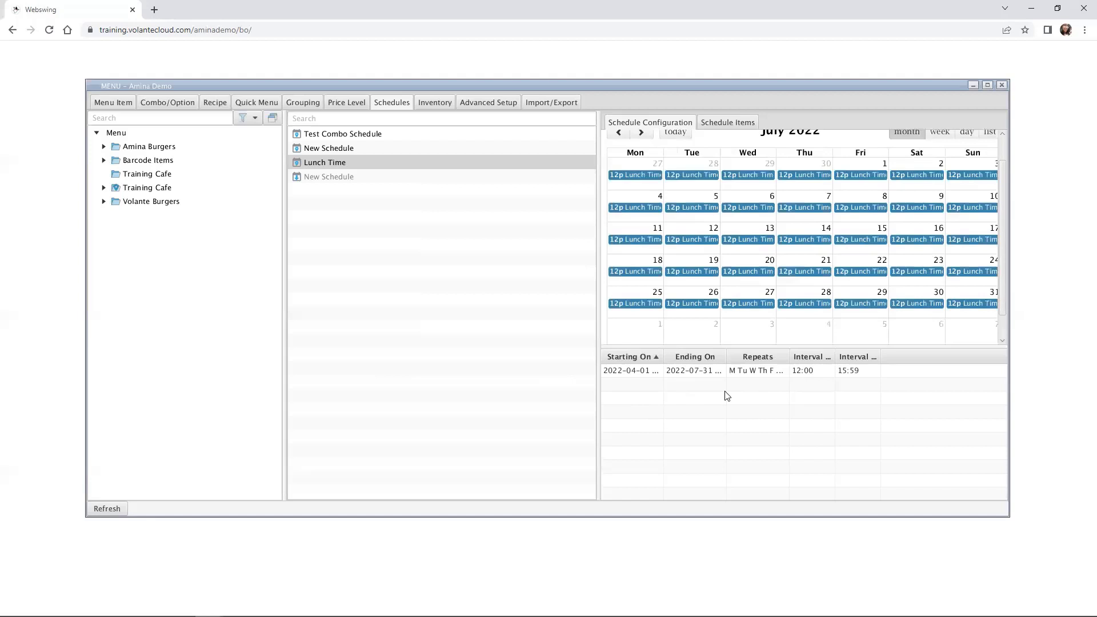
Step: Review Lunch Time in the weekly calendar and inspect its saved schedule detail, leaving without changes
left_click(356, 162)
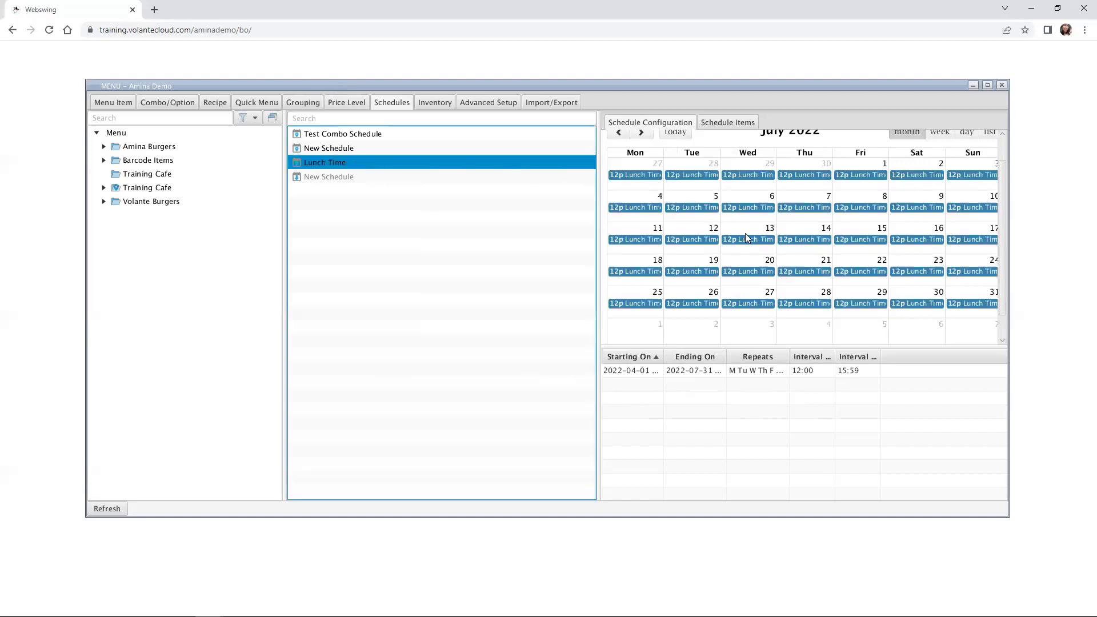
left_click(936, 136)
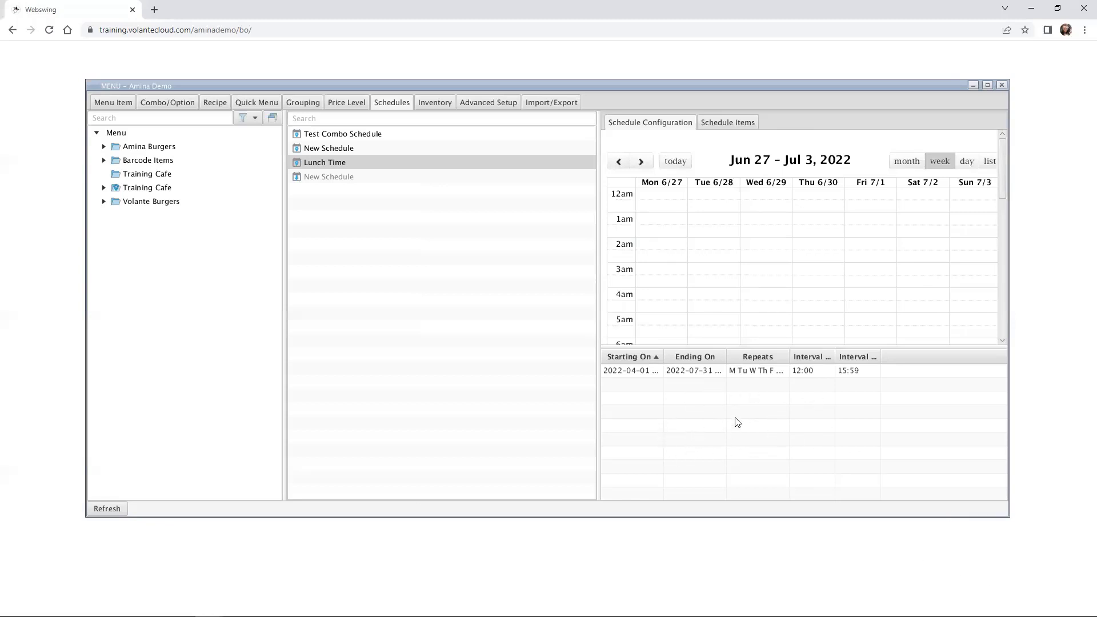
double_click(820, 374)
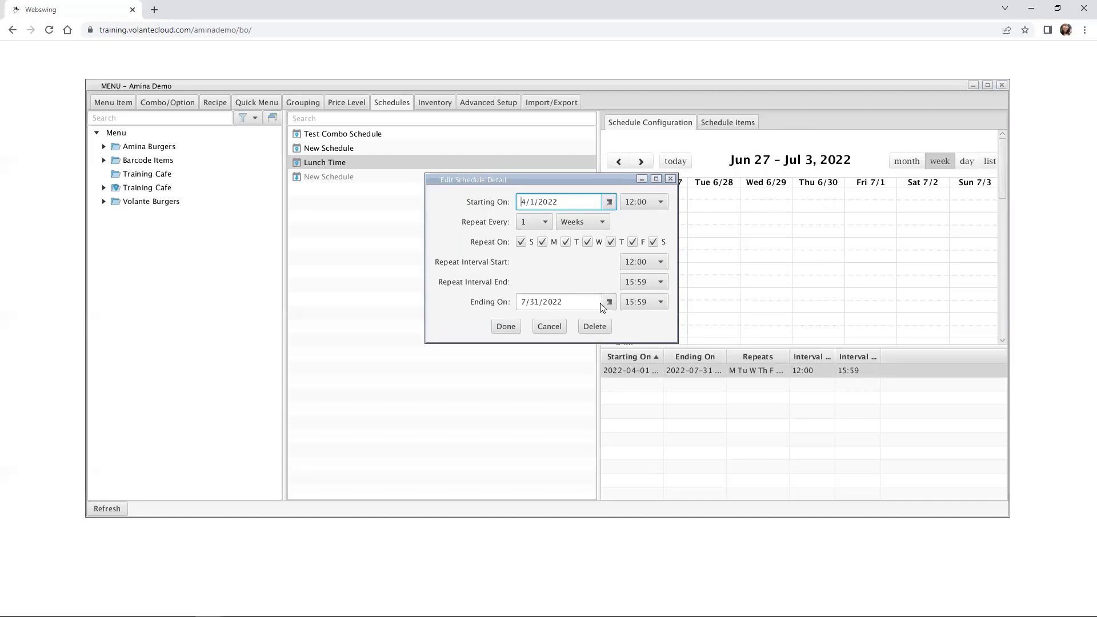
left_click(549, 327)
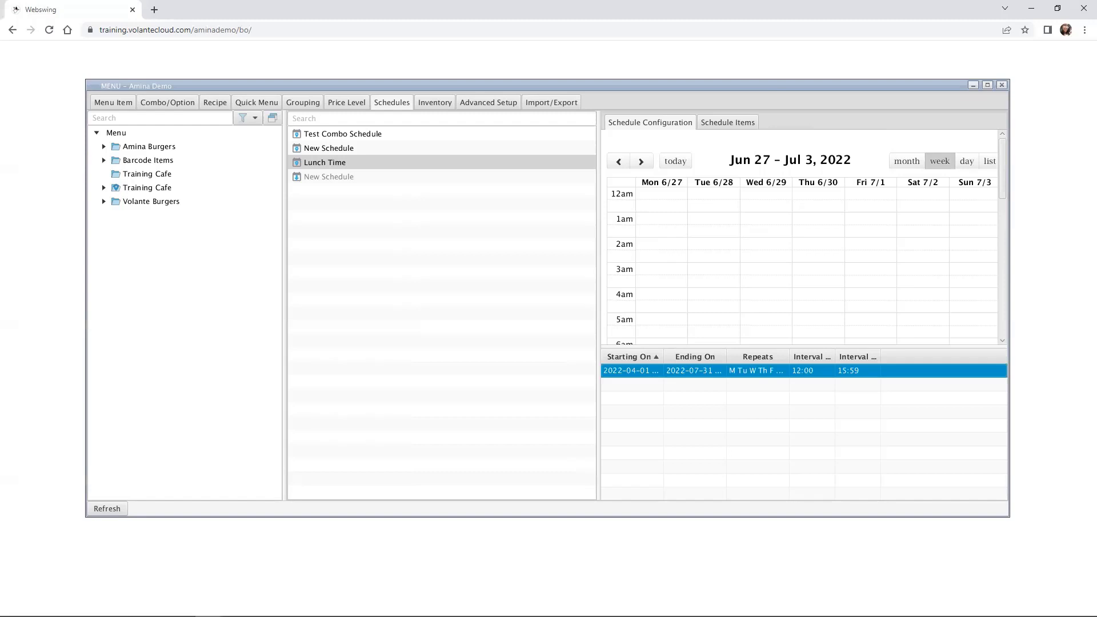
Step: Assign the Lunch Time schedule to the Burger Side Drink Combo menu item in Volante Burgers' Meal Combos and save
left_click(127, 104)
left_click(104, 201)
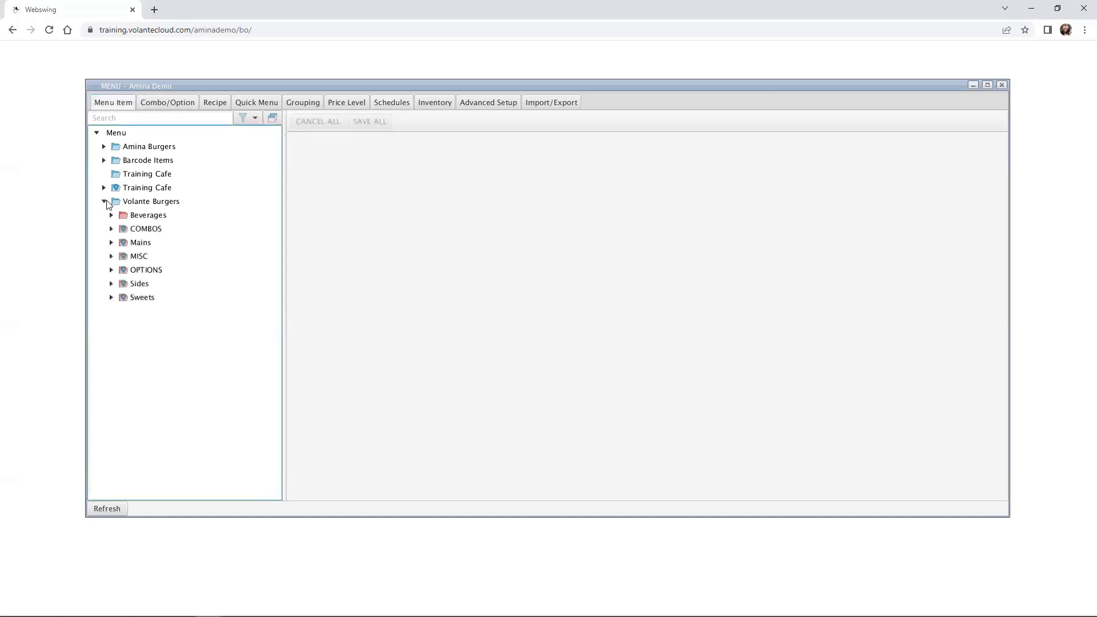
left_click(111, 229)
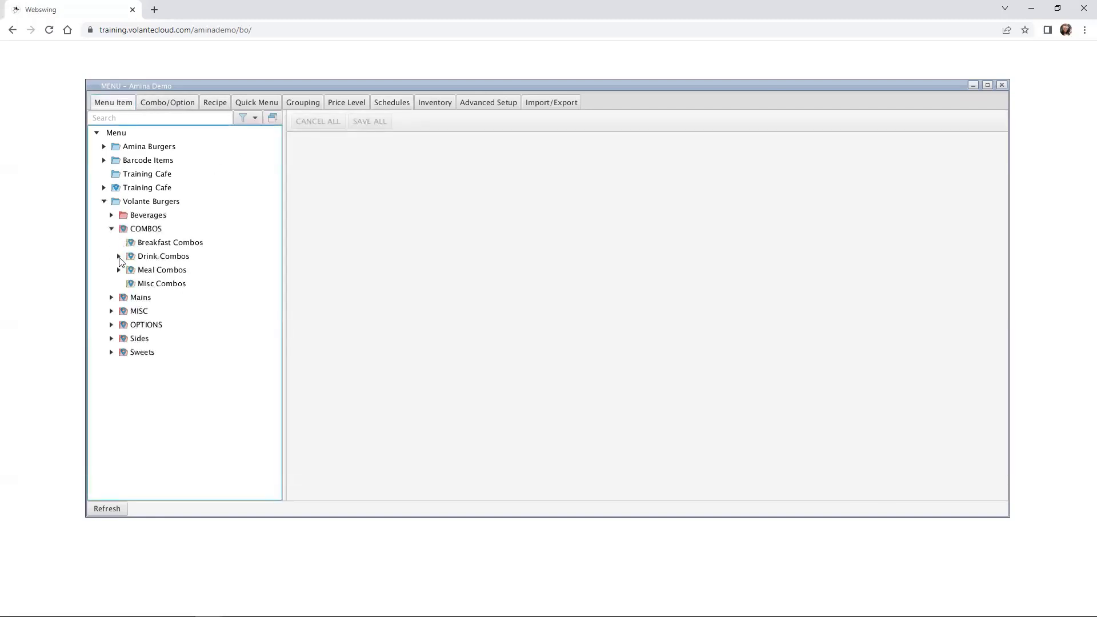
left_click(119, 256)
left_click(119, 297)
left_click(171, 311)
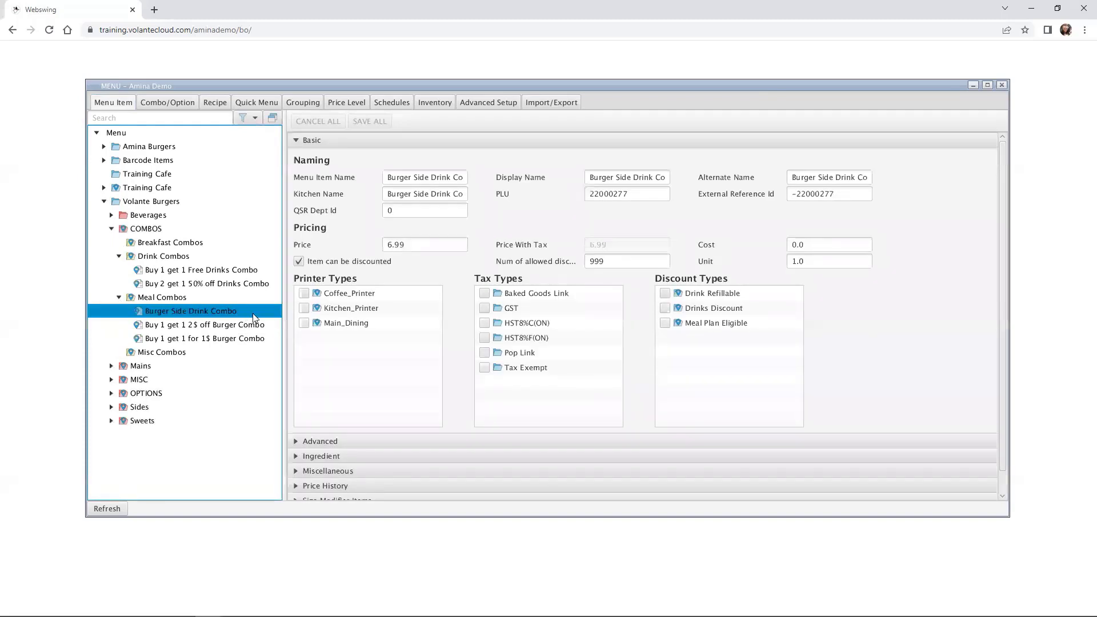
right_click(255, 313)
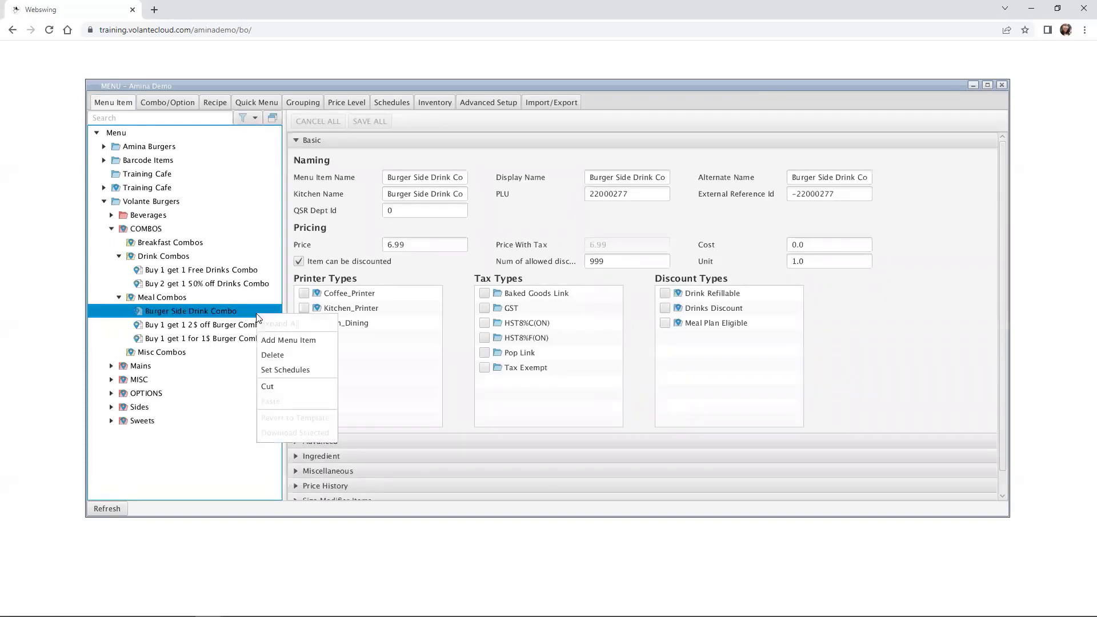
left_click(281, 372)
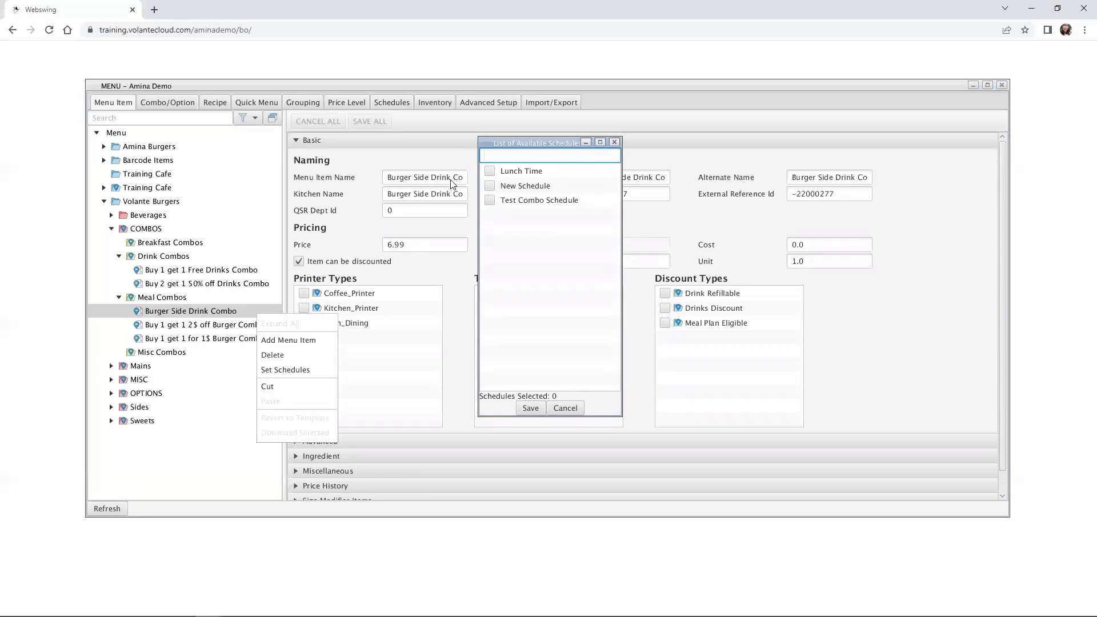
left_click(491, 173)
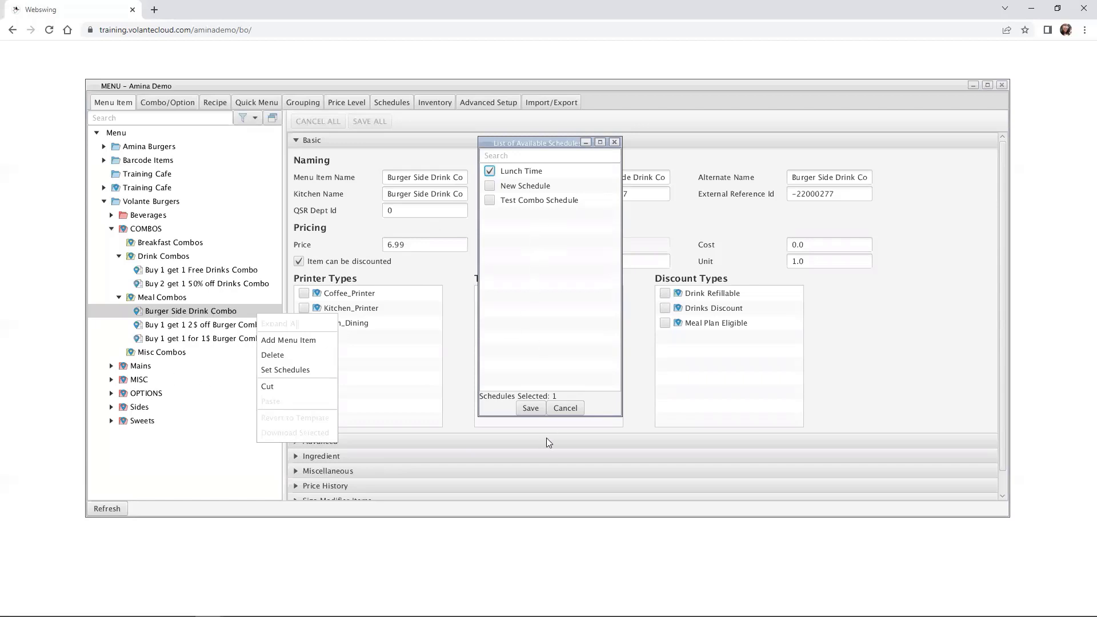
left_click(537, 409)
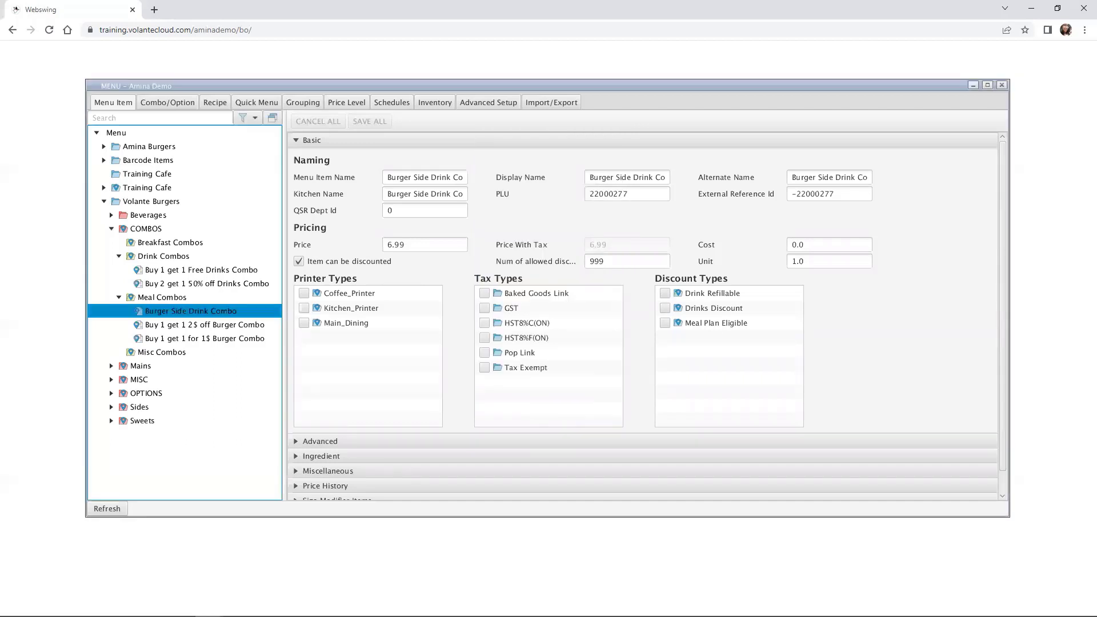
Step: Expand Lunch Time's schedule items down to Meal Combos and add Buy 1 get 1 2$ off Burger Combo to them
left_click(403, 102)
left_click(380, 161)
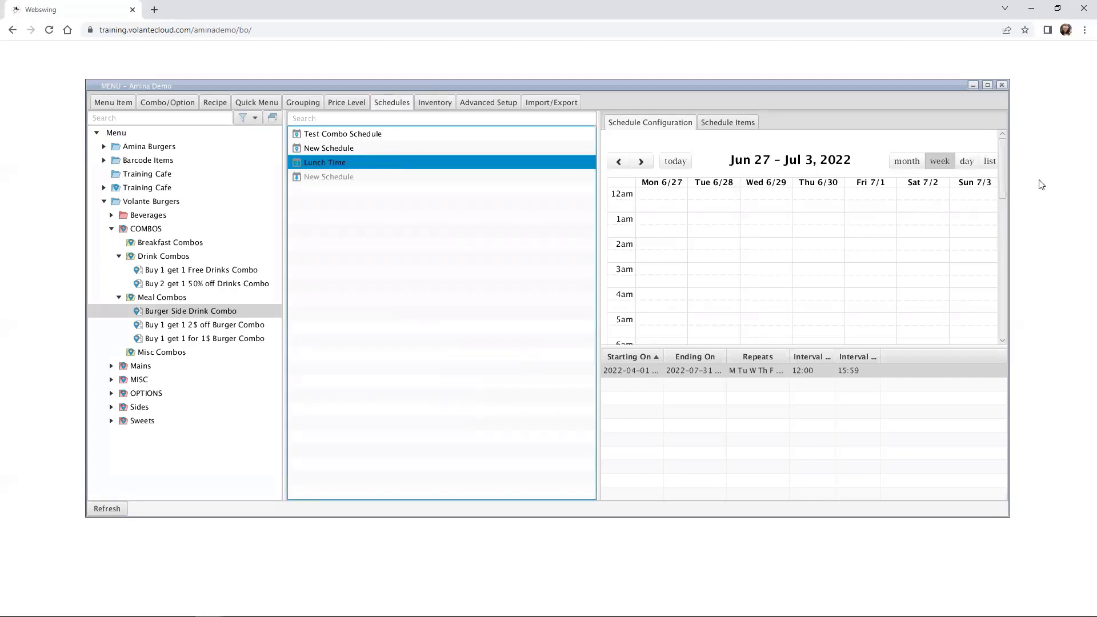
left_click(727, 124)
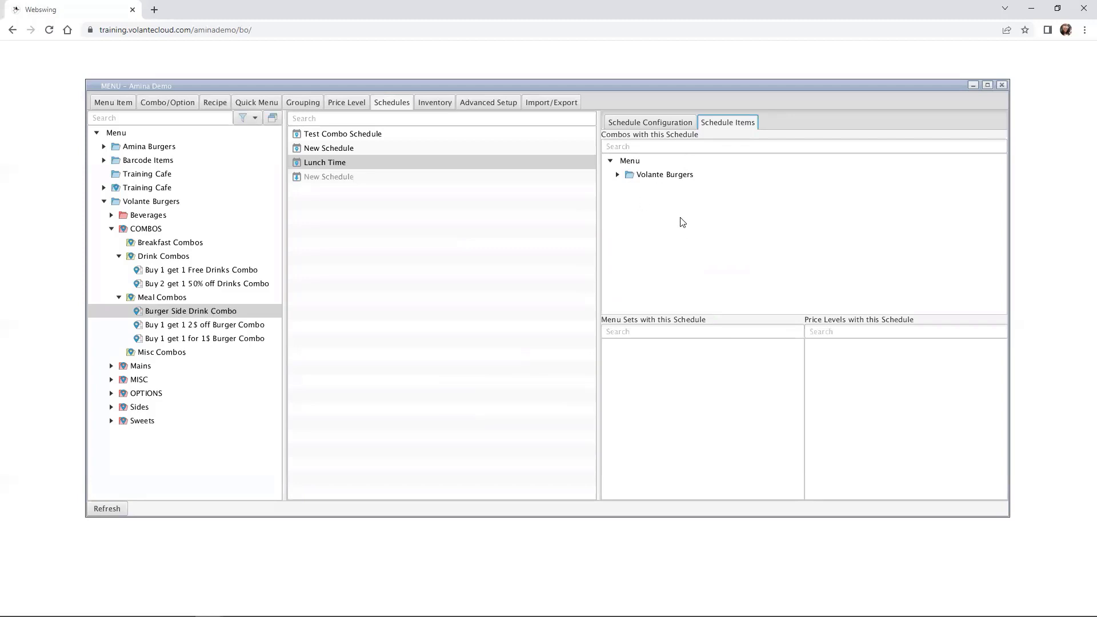
left_click(617, 174)
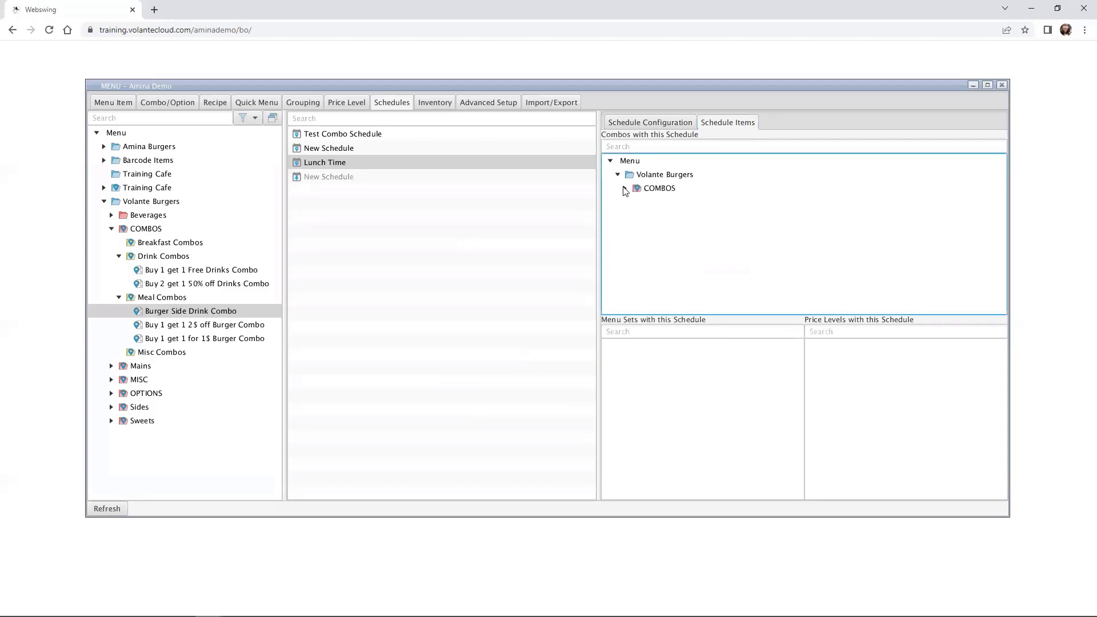
left_click(625, 188)
left_click(632, 201)
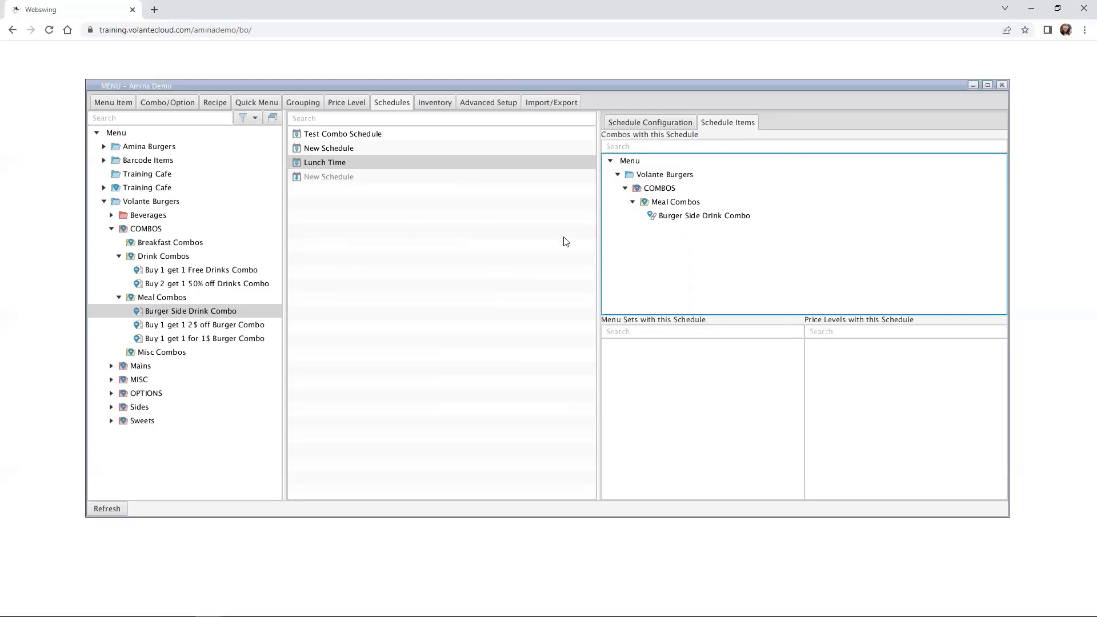
left_click_drag(220, 330, 693, 255)
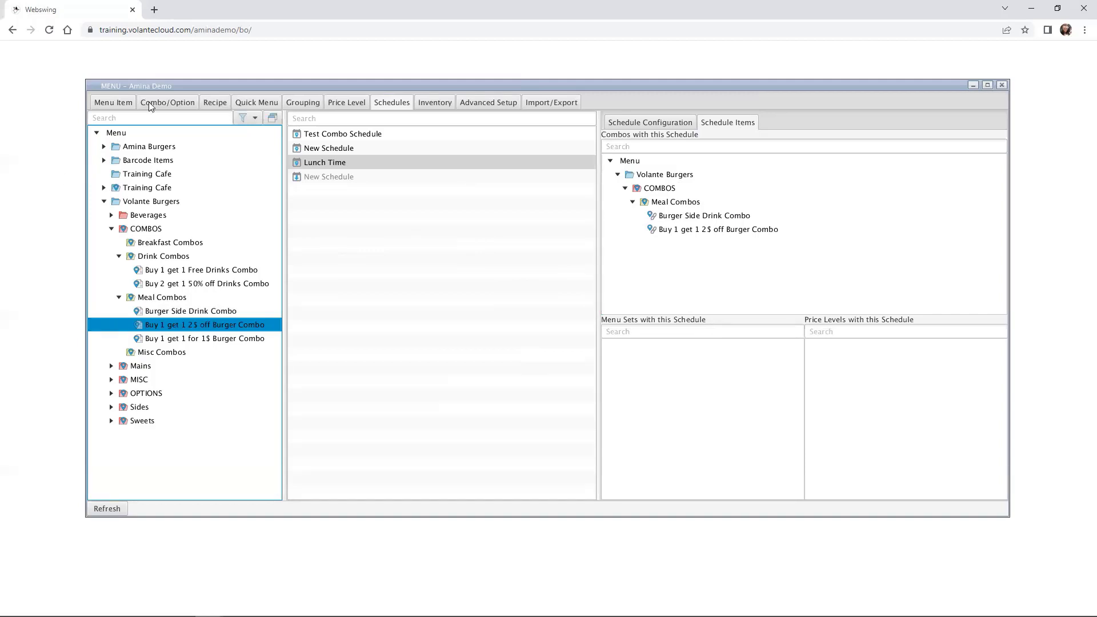
Step: Assign the Lunch Time schedule to the Lunch quick menu and save the selection
left_click(262, 100)
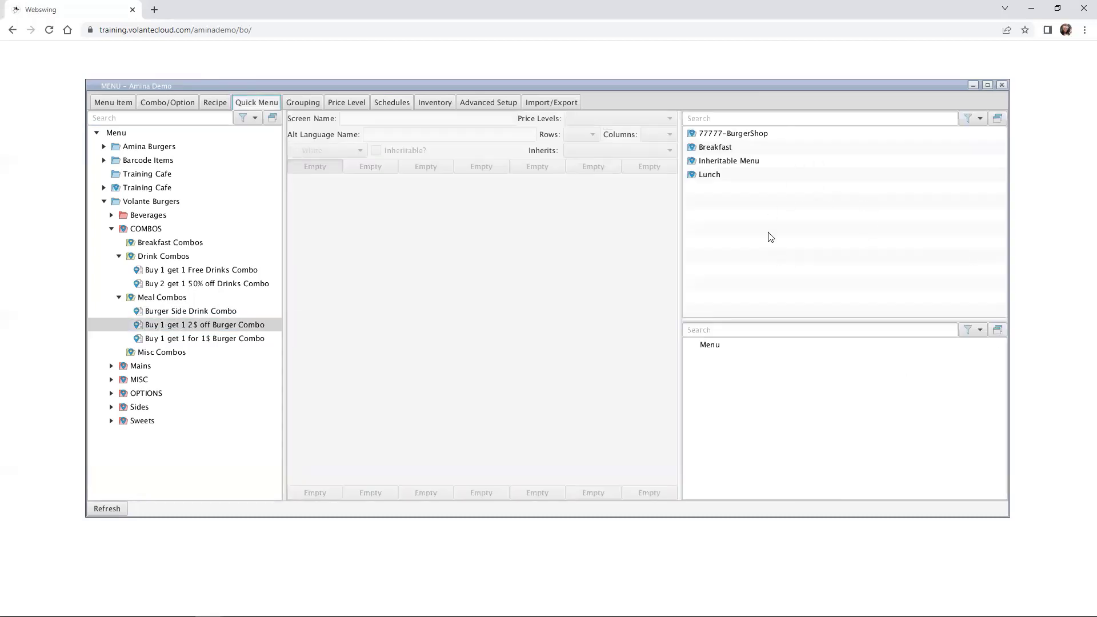
left_click(738, 177)
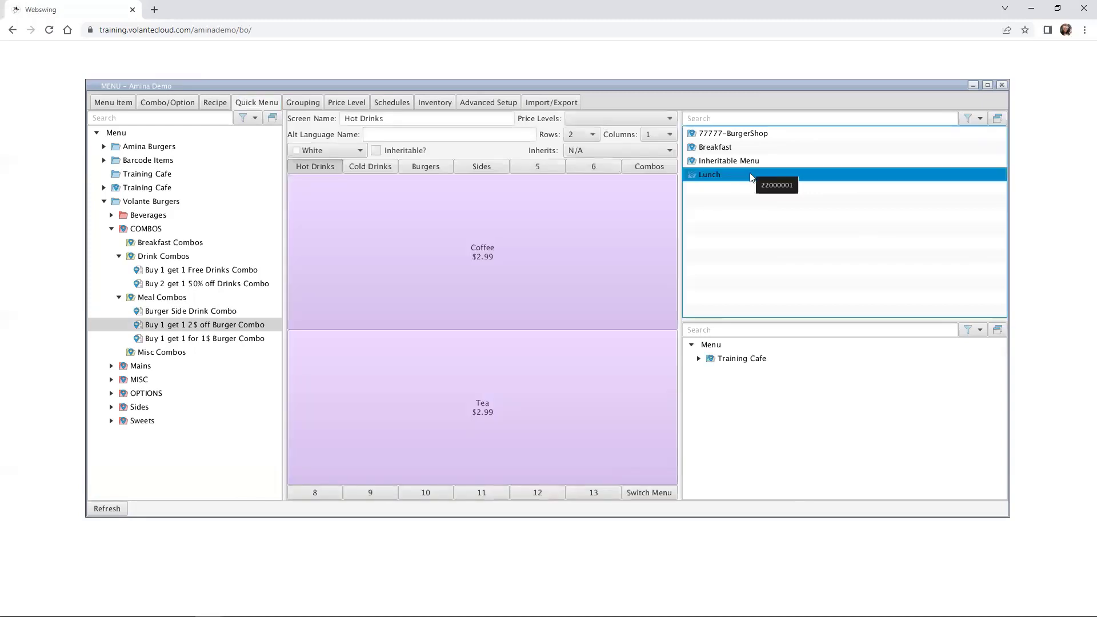
right_click(766, 176)
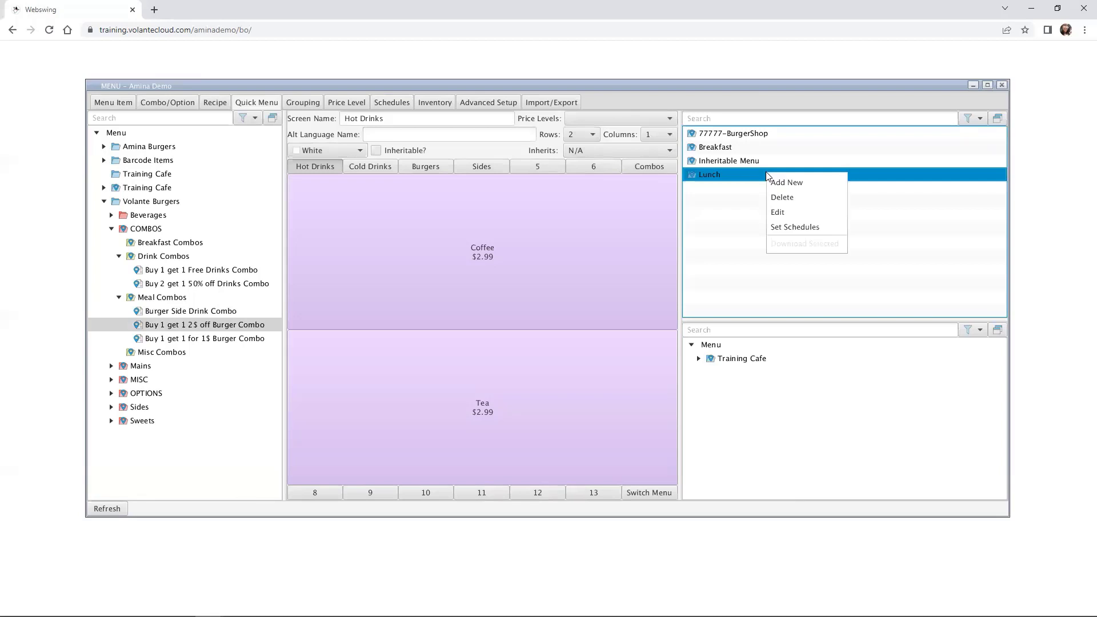
left_click(814, 228)
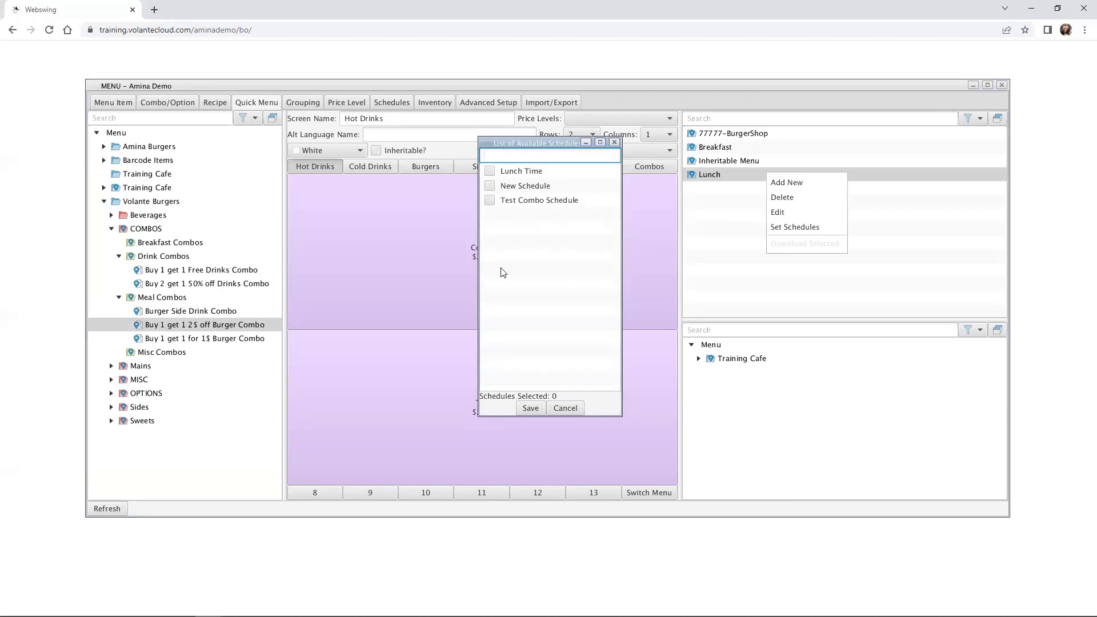
left_click(502, 174)
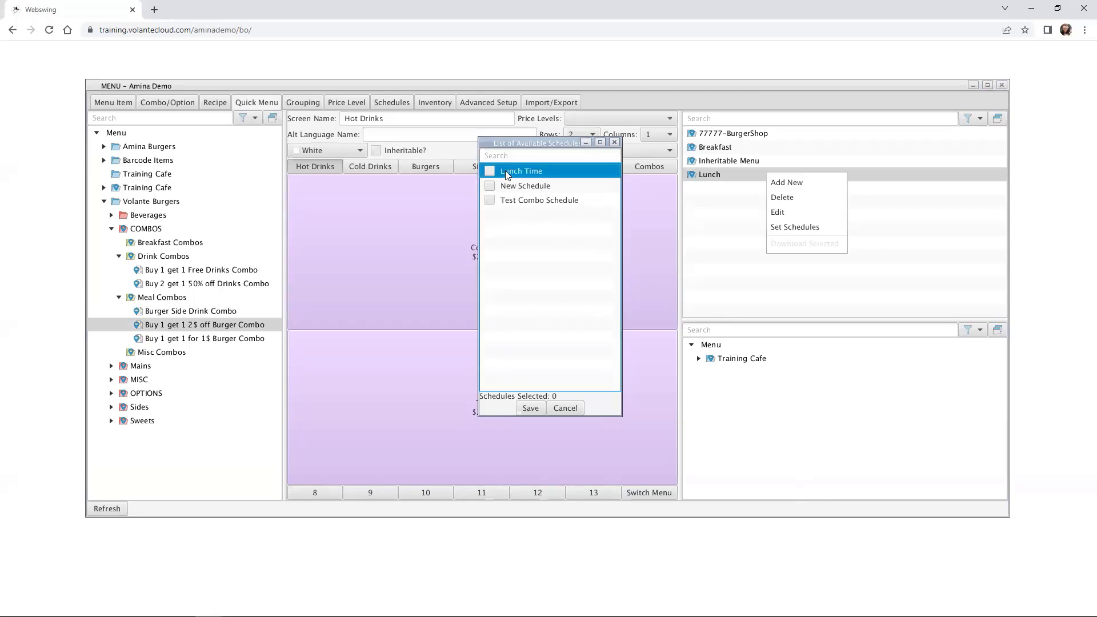
left_click(500, 173)
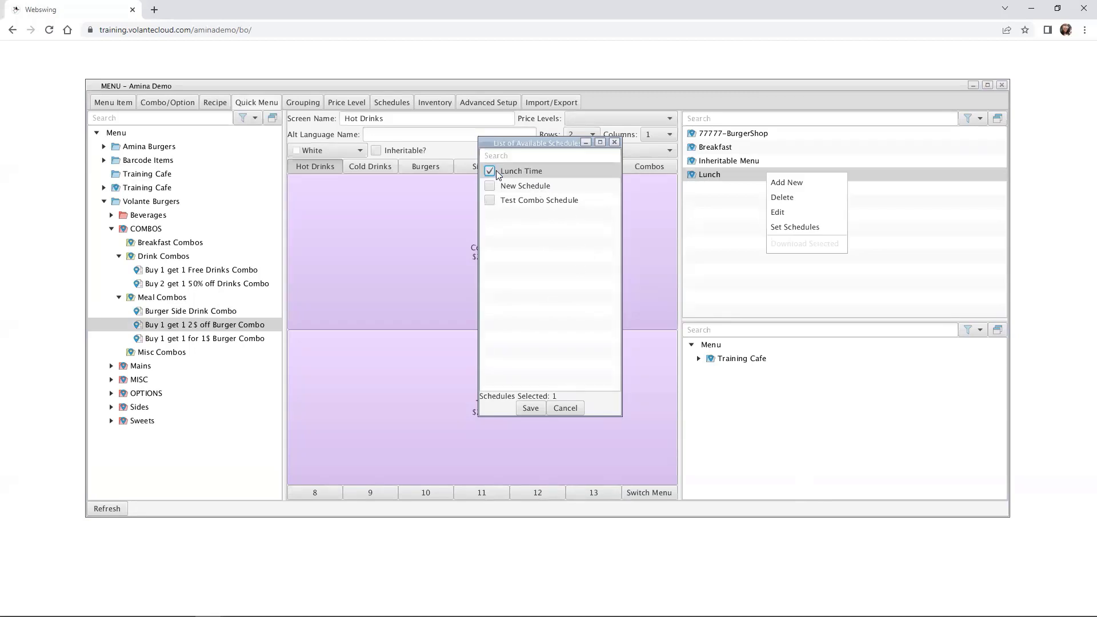
left_click(528, 409)
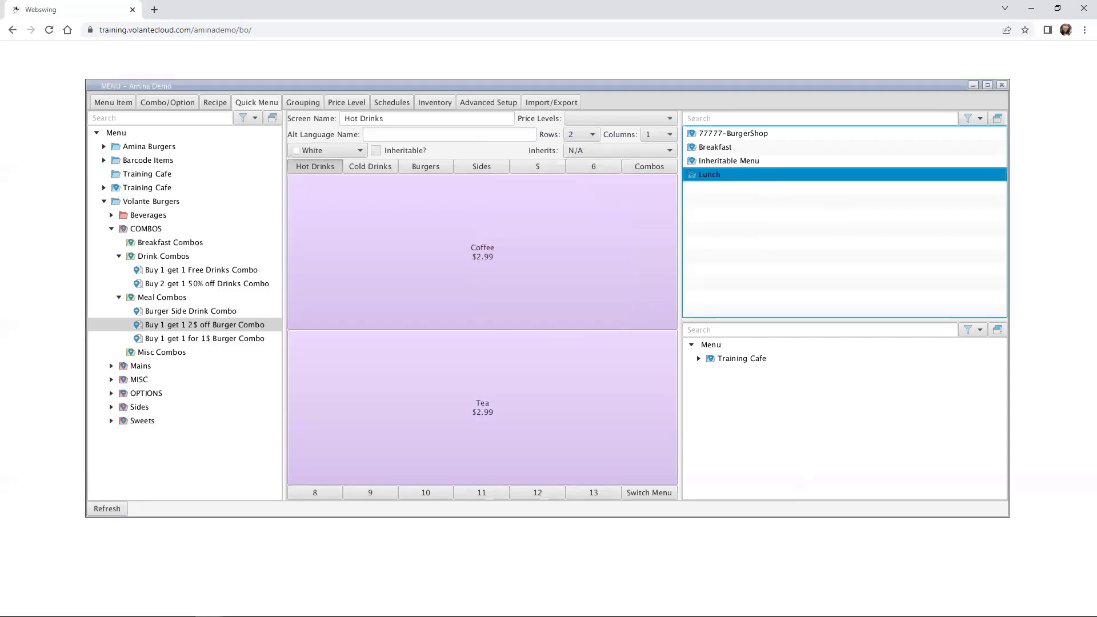
Step: Assign the Lunch Time schedule to the 77777-BurgerShop price level and save the selection
left_click(358, 104)
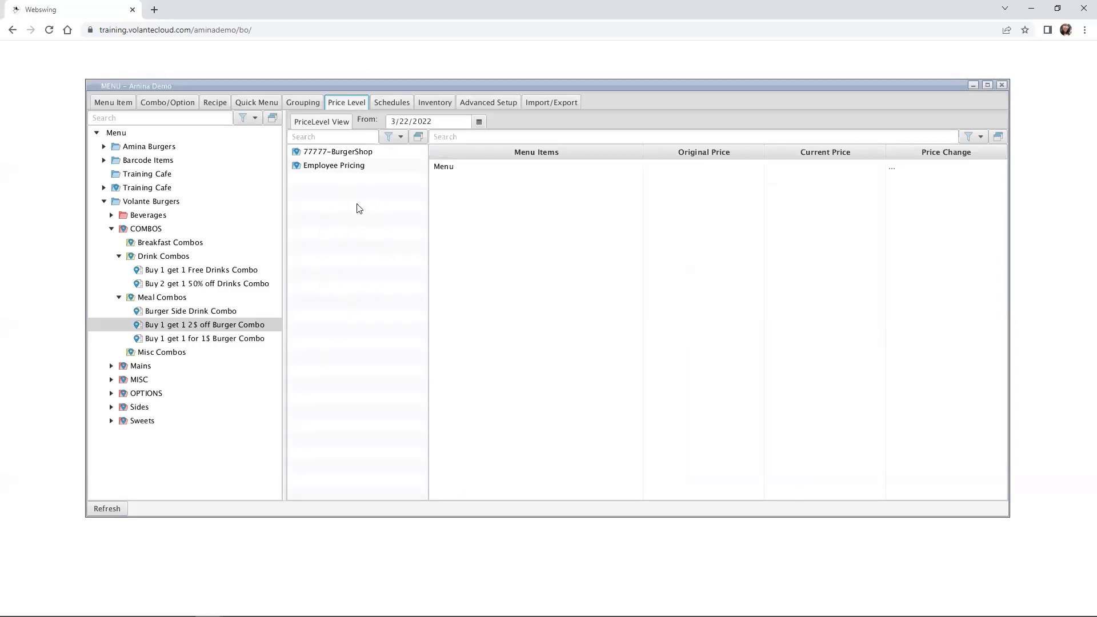
left_click(355, 152)
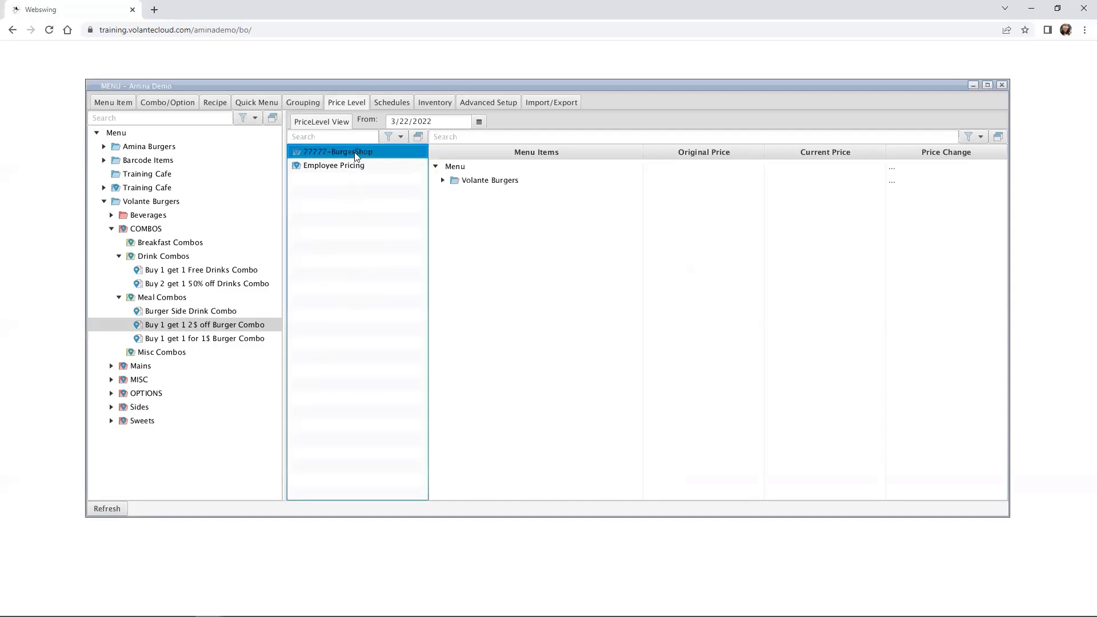
right_click(394, 151)
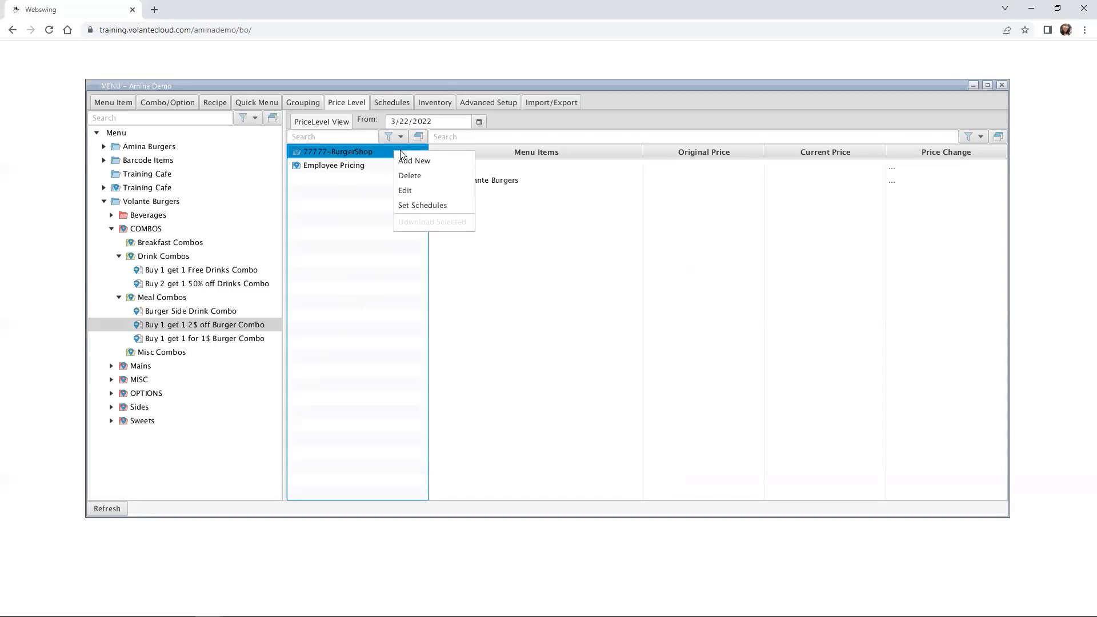
left_click(423, 206)
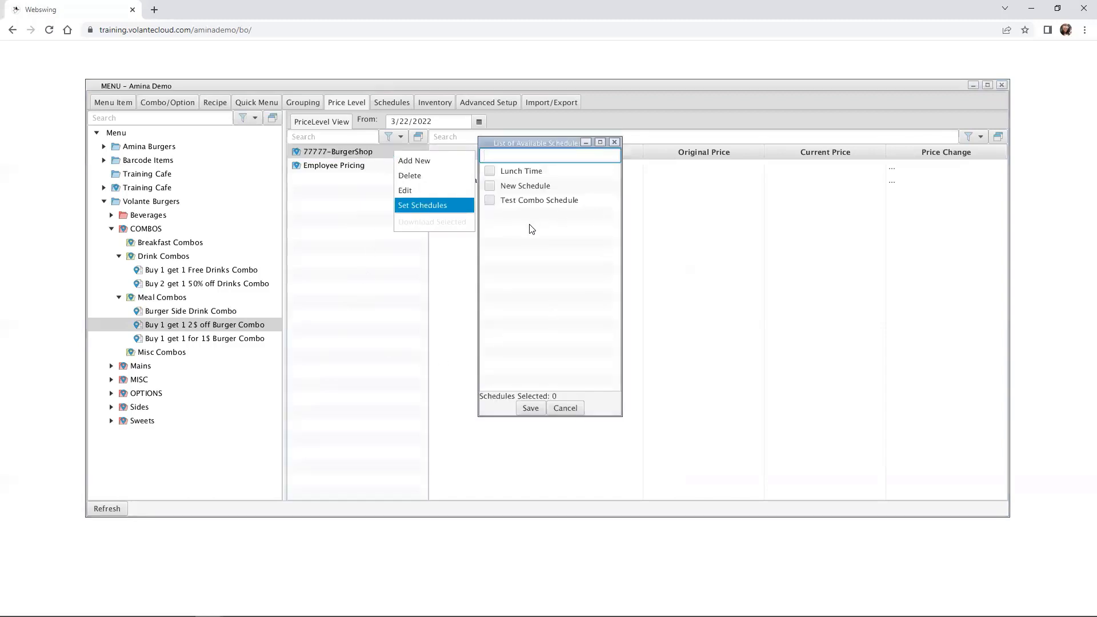
left_click(492, 171)
left_click(529, 408)
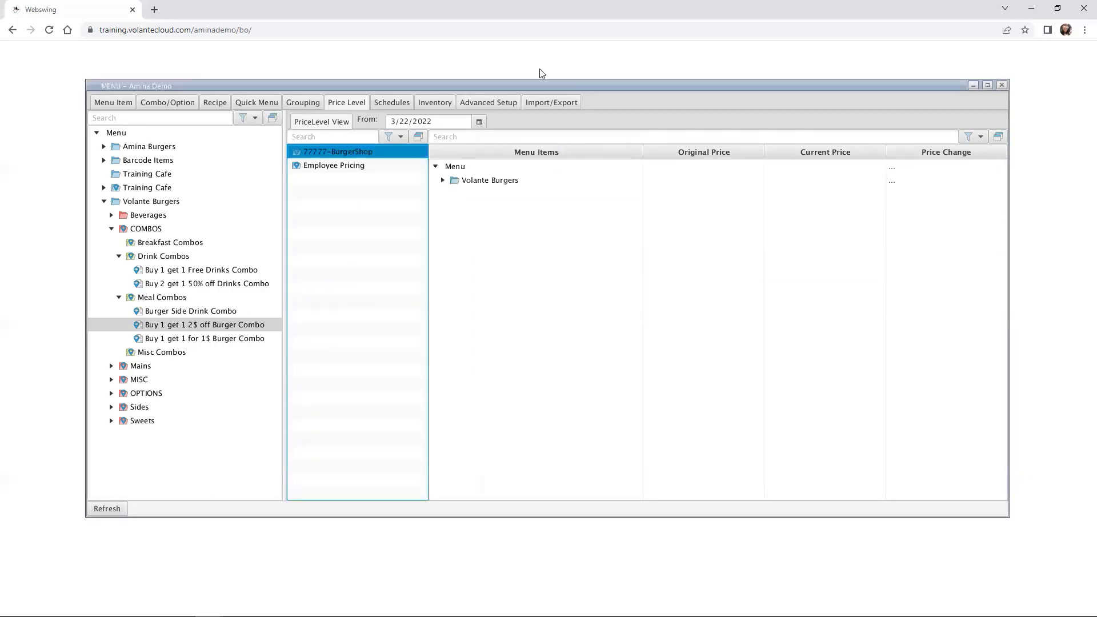
Step: Review the combos, menu sets and price levels assigned to Lunch Time, and close the menu setup window
left_click(386, 102)
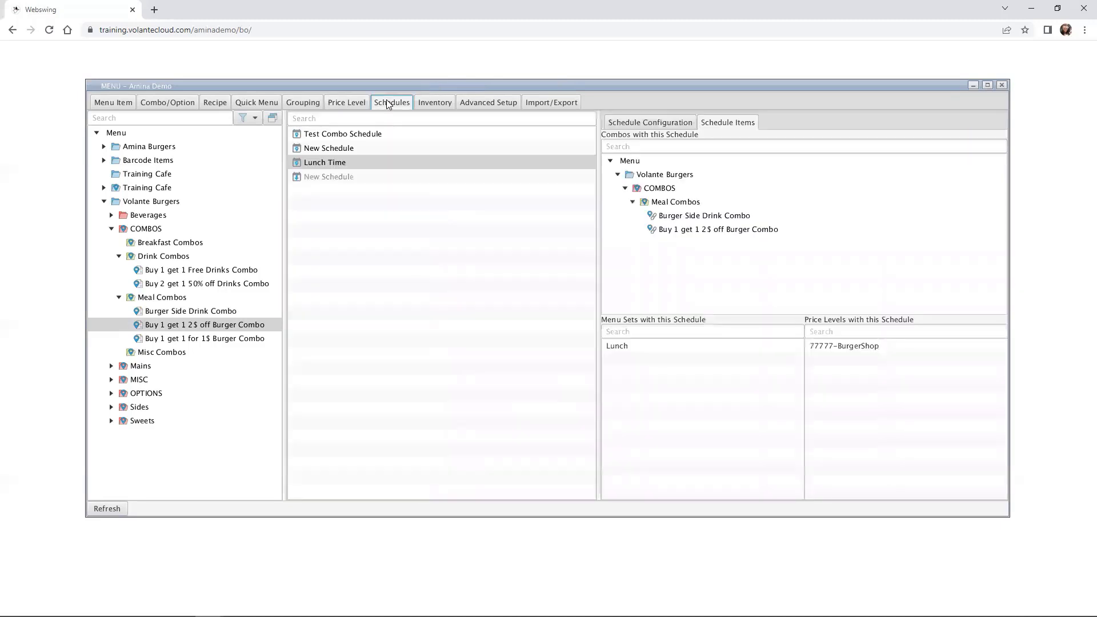
left_click(414, 165)
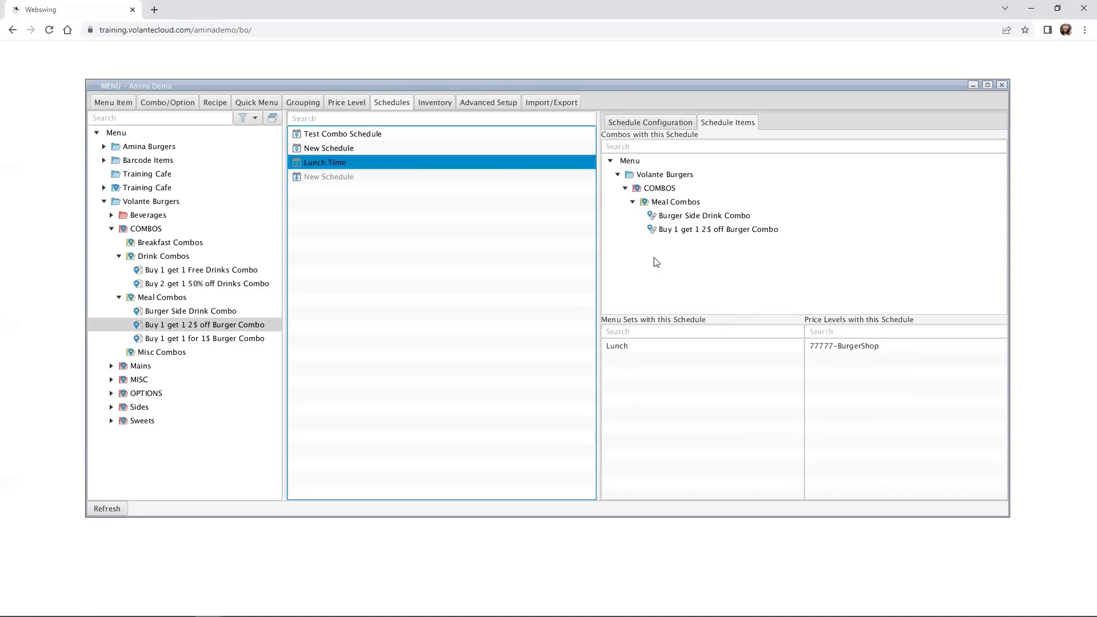
left_click(1002, 84)
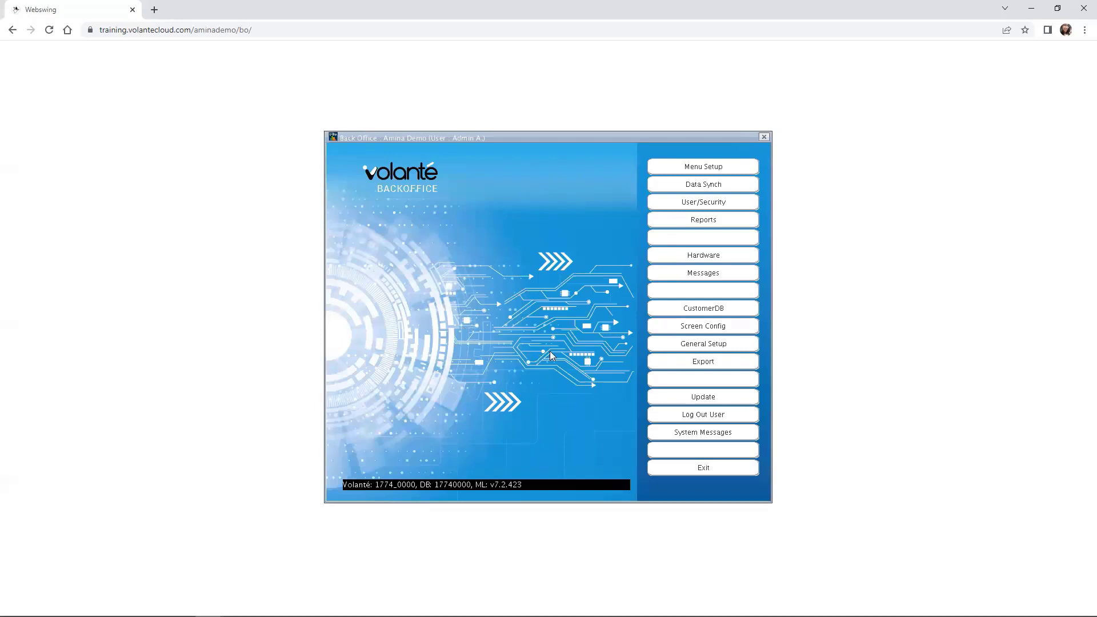
Step: Send updates to All Terminals through Data Synch with only the Menu Setup component selected
left_click(740, 185)
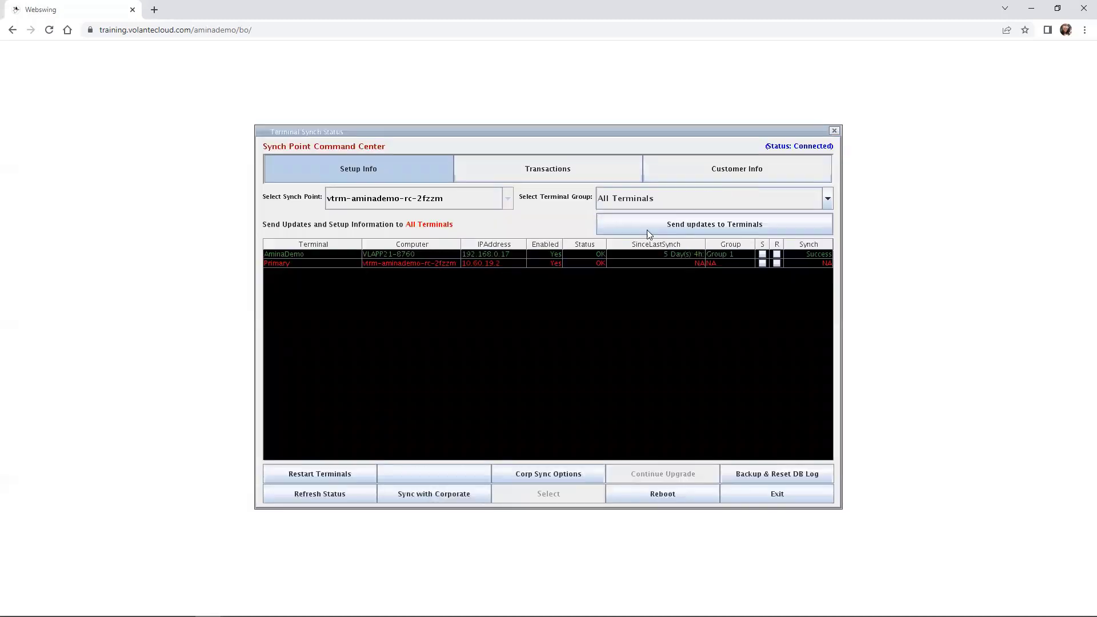
left_click(798, 225)
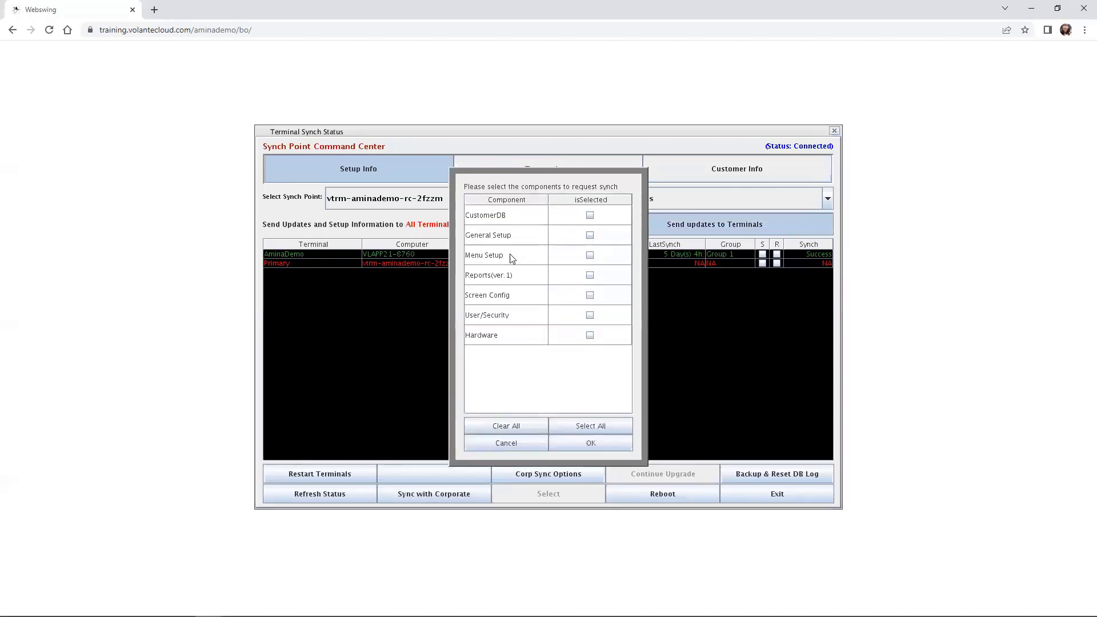
left_click(590, 256)
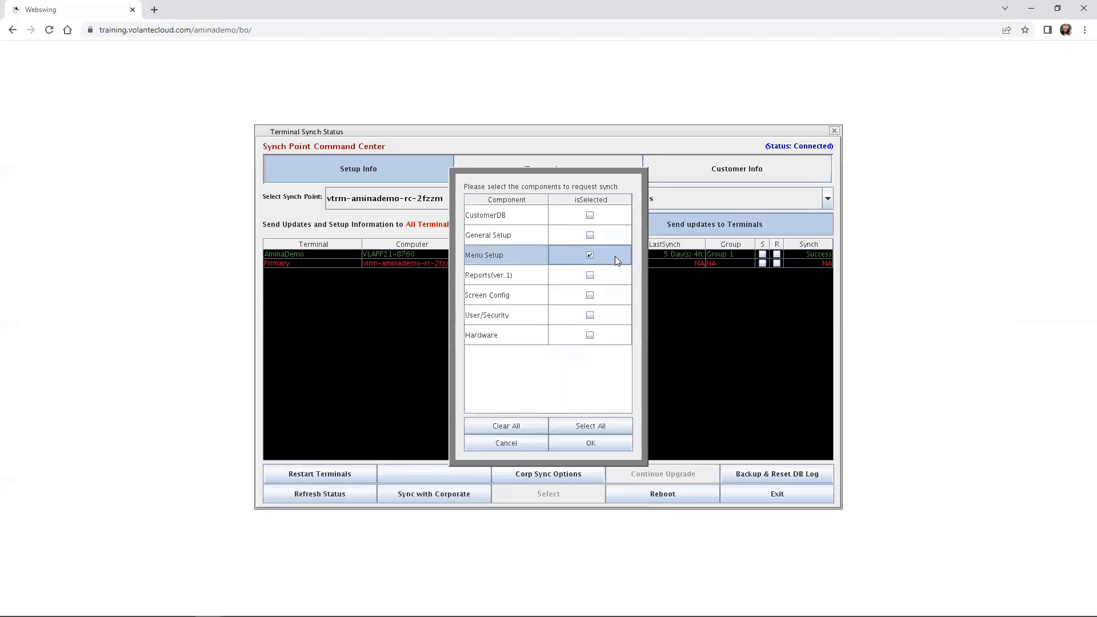
left_click(596, 447)
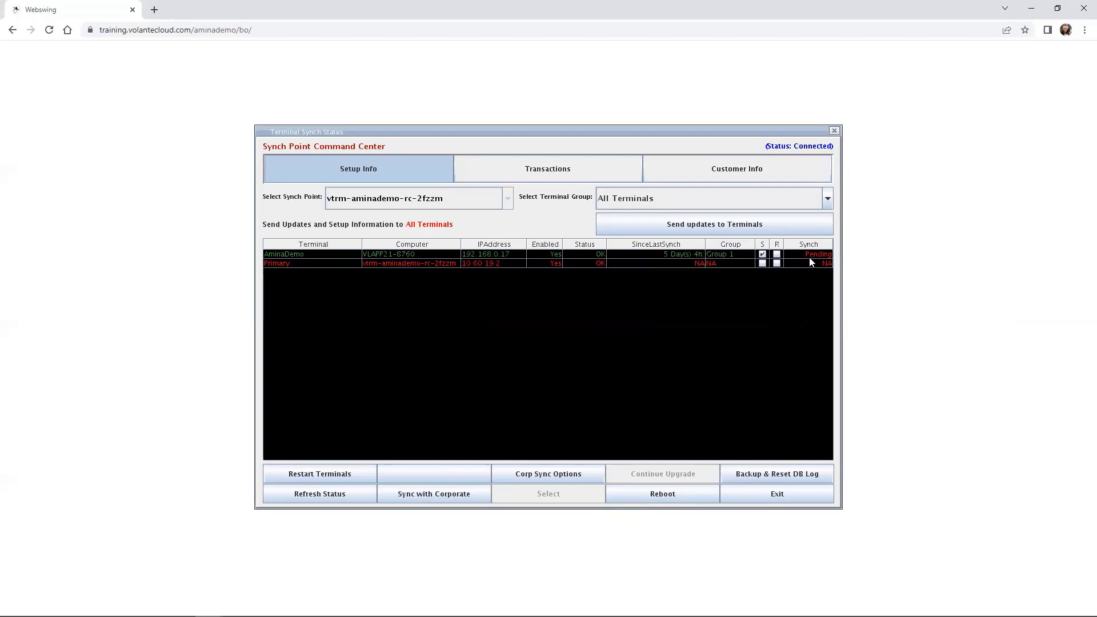